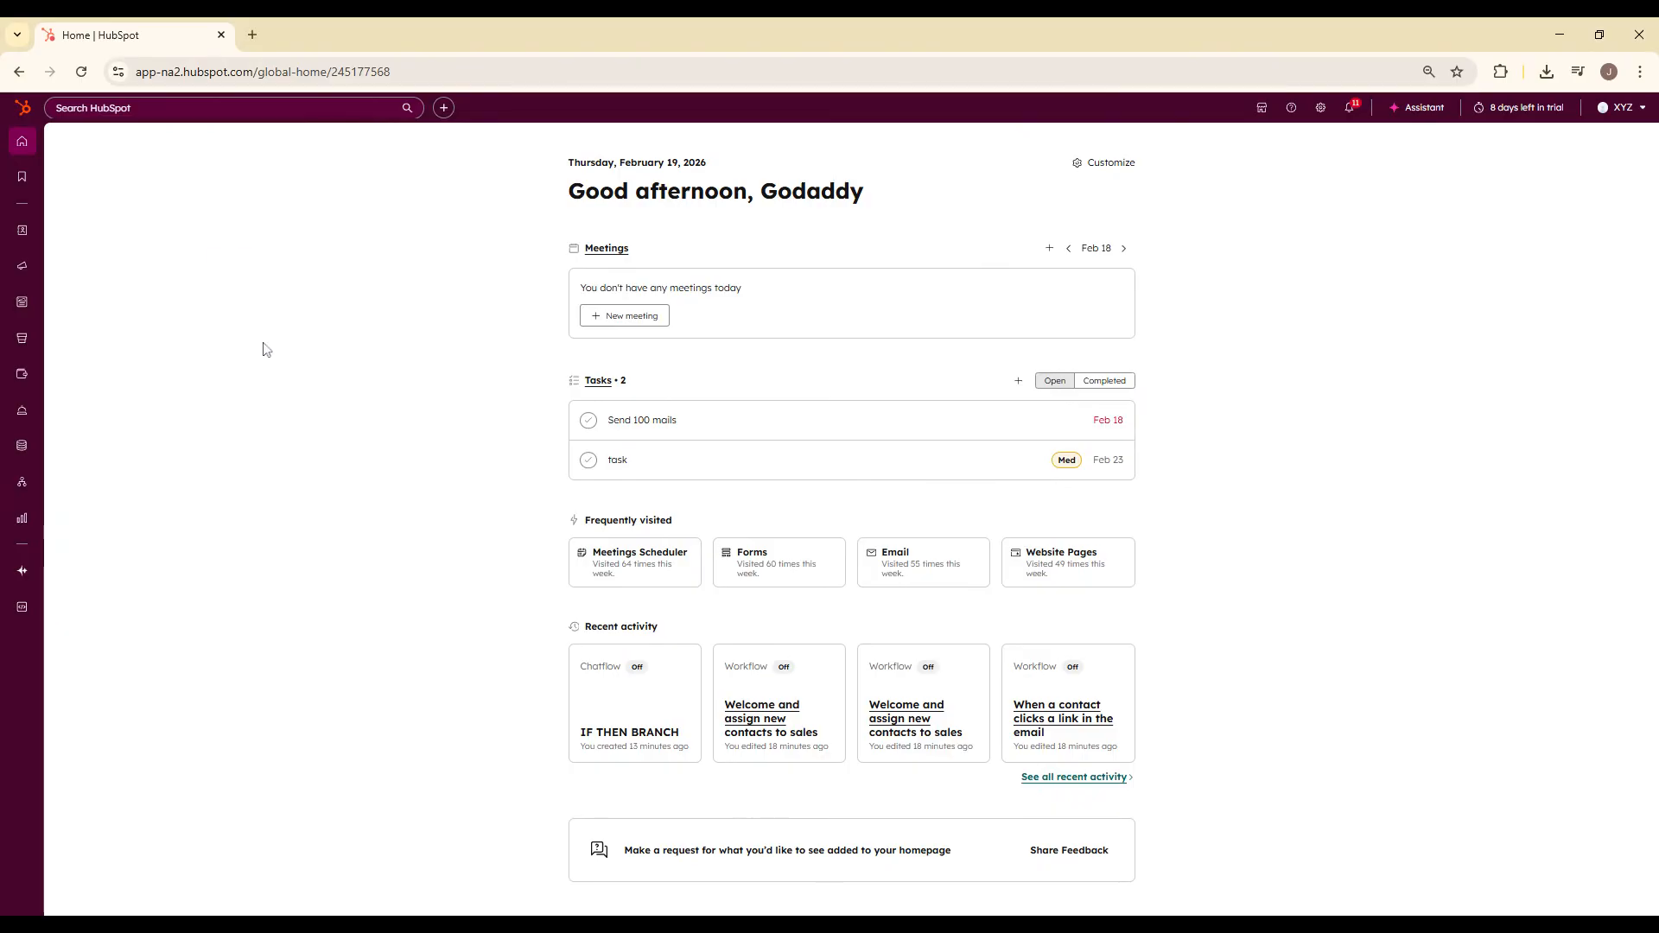
- Open the IF THEN BRANCH chatflow for editing from the Service chatflows list
mouse_move(22, 415)
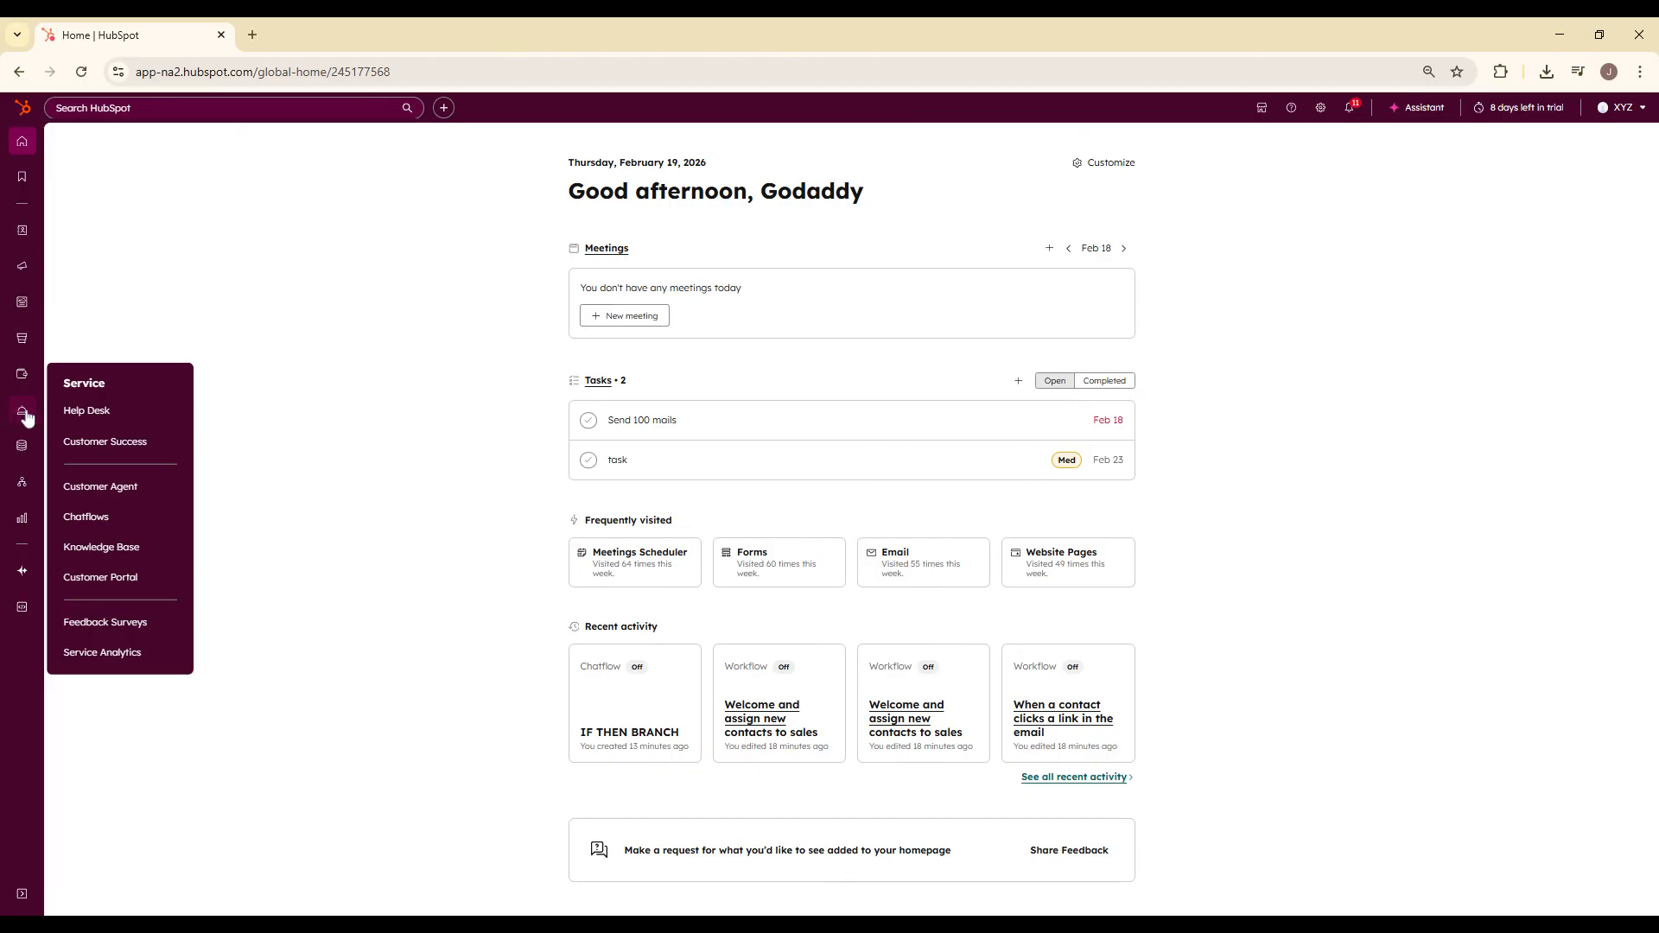
left_click(106, 525)
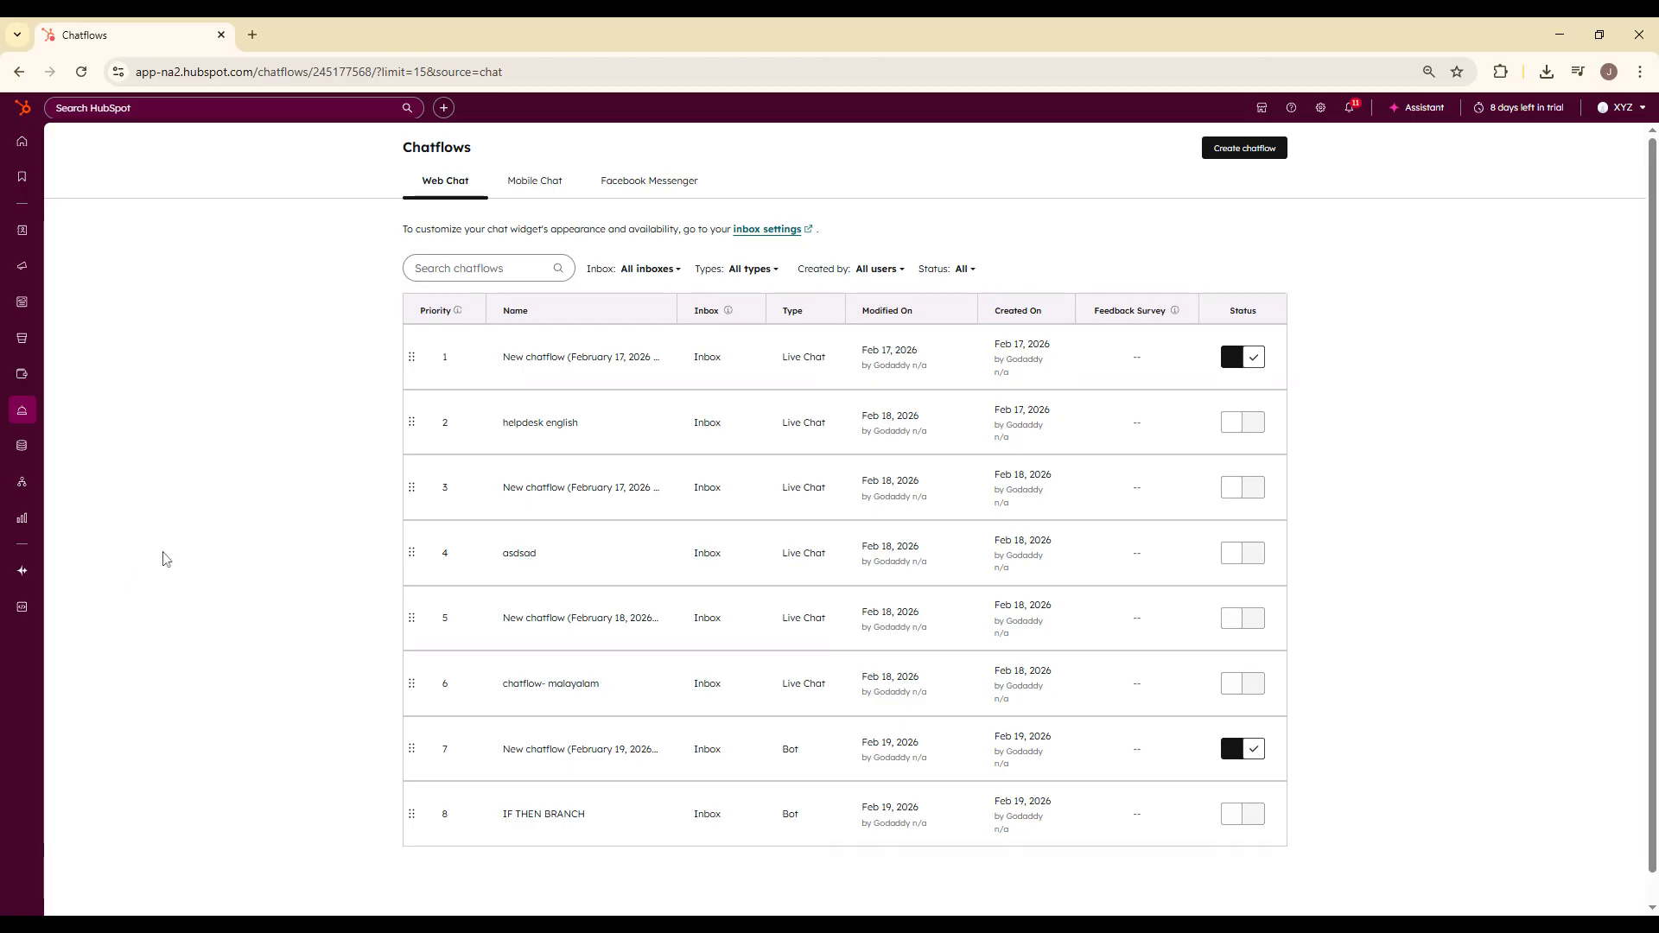
scroll(344, 637, "down", 1)
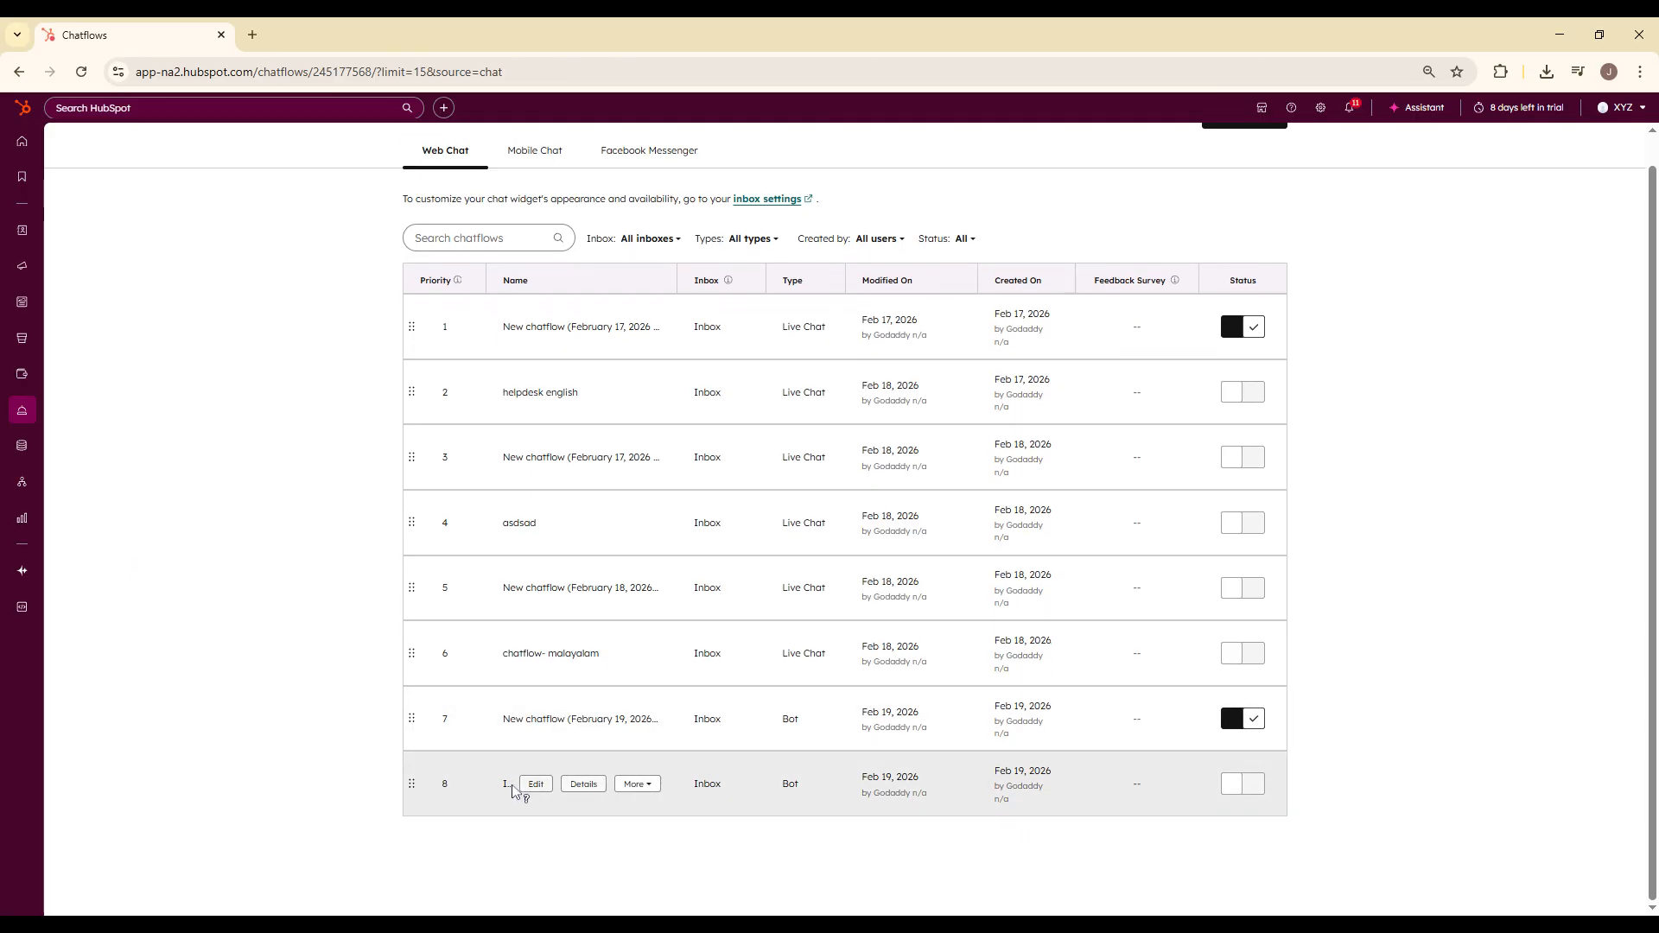
left_click(524, 787)
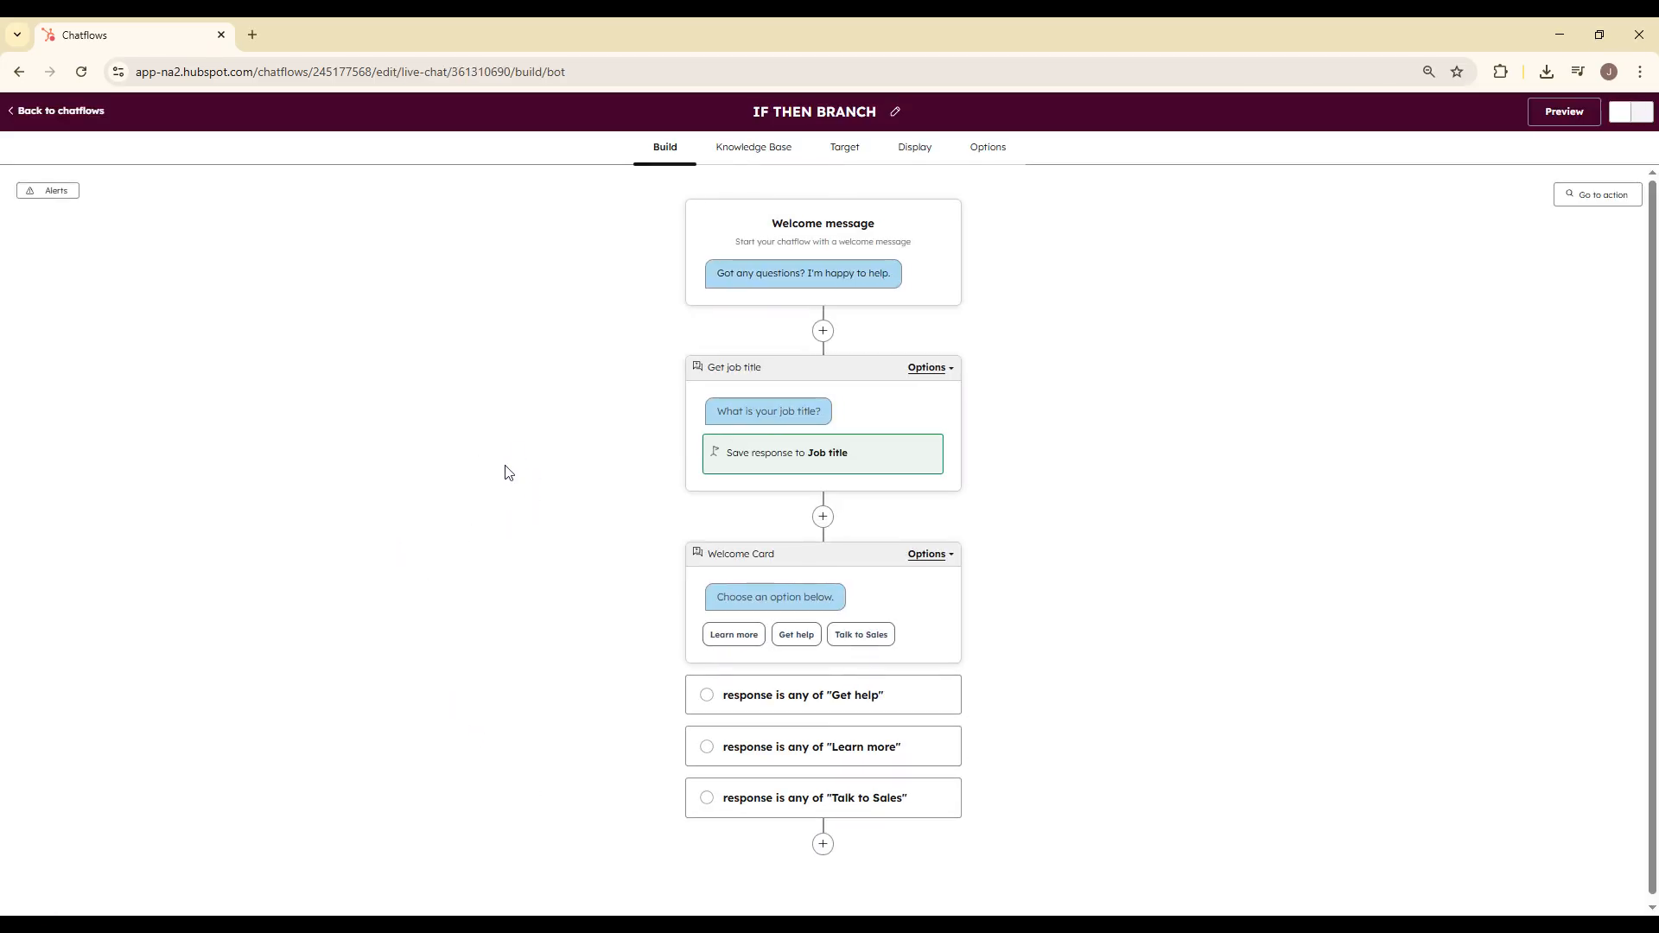
- Delete the existing Get job title action and add a new Job title question directly after the welcome message, keeping its default settings
left_click(942, 371)
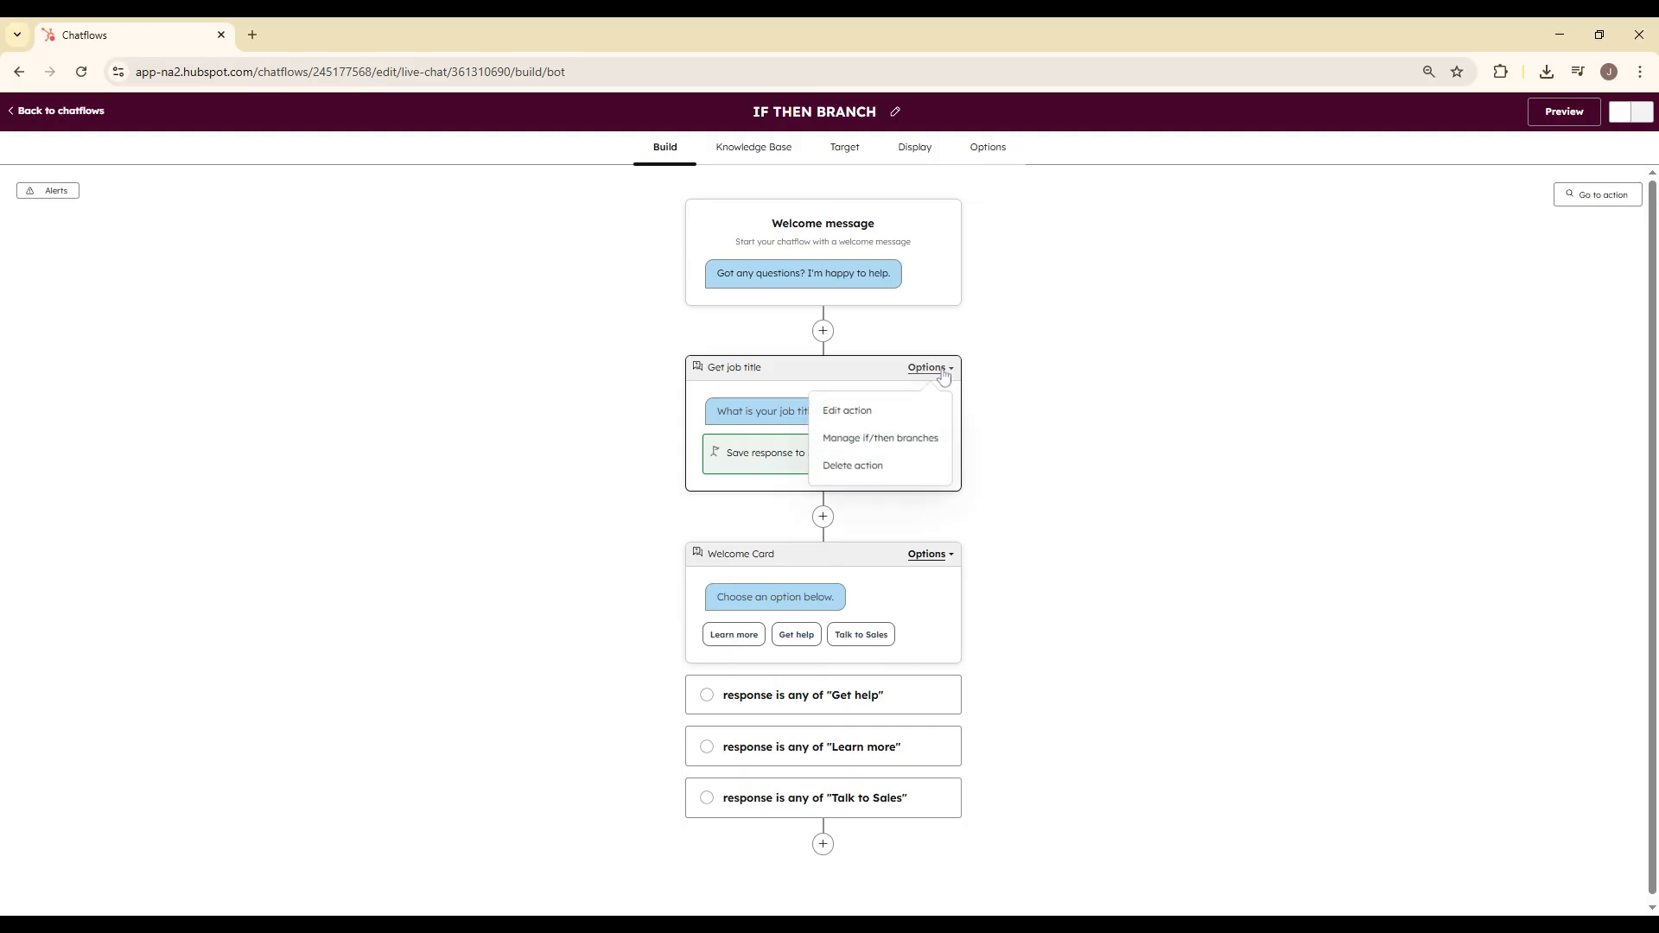
left_click(851, 465)
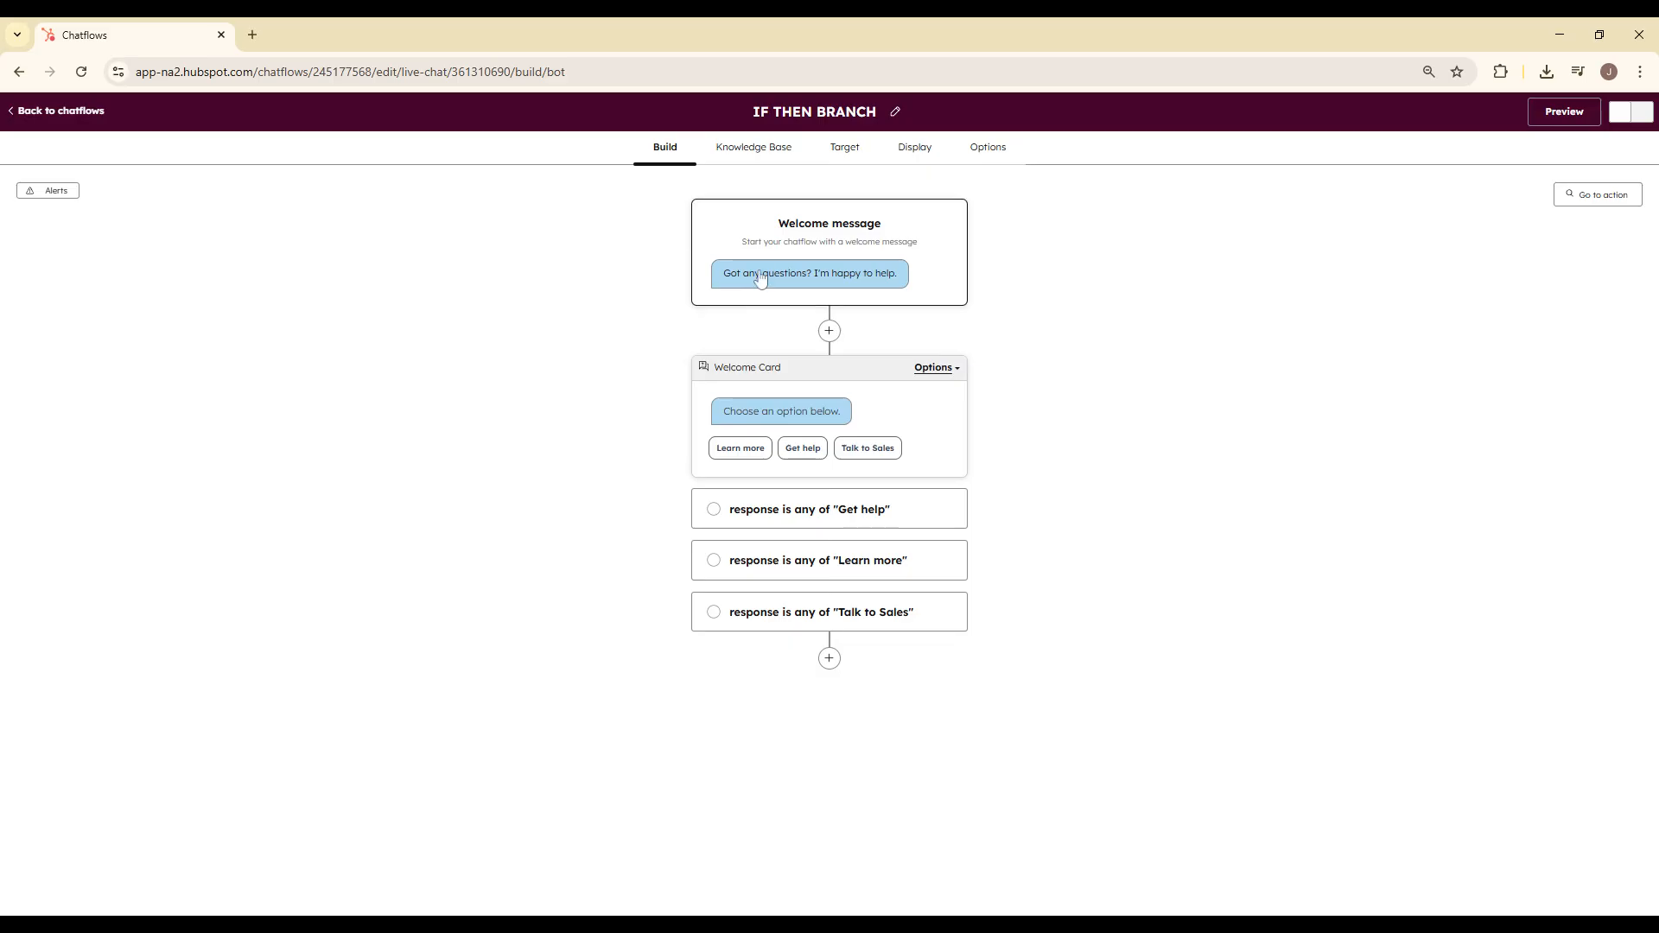
left_click(829, 332)
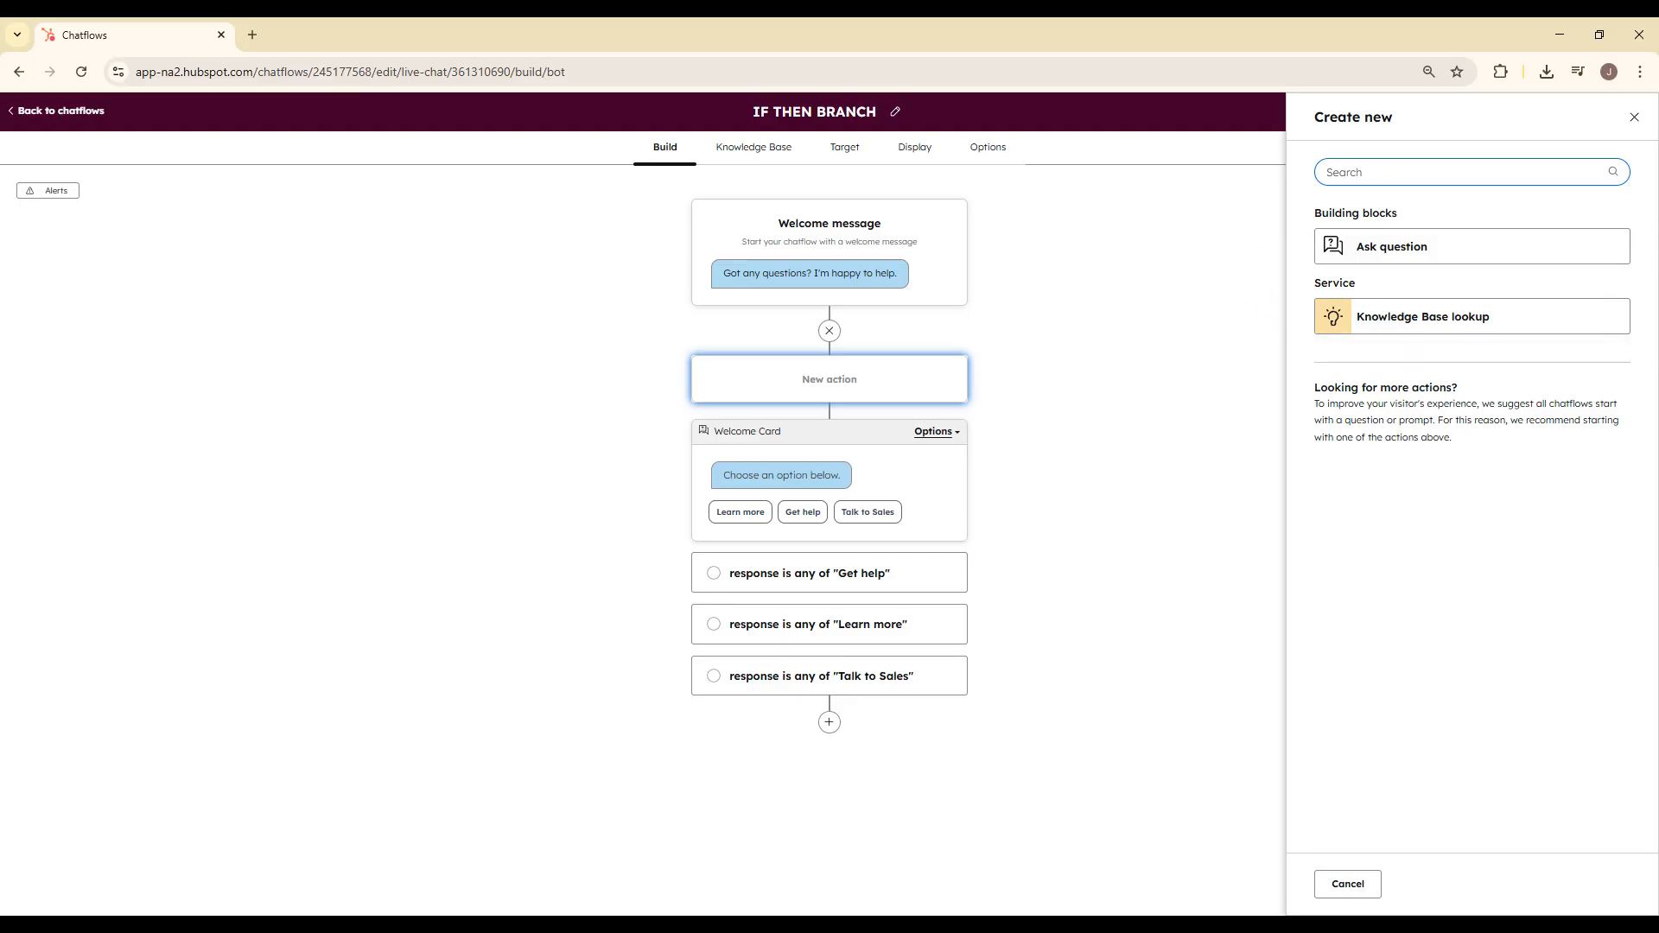
left_click(1357, 257)
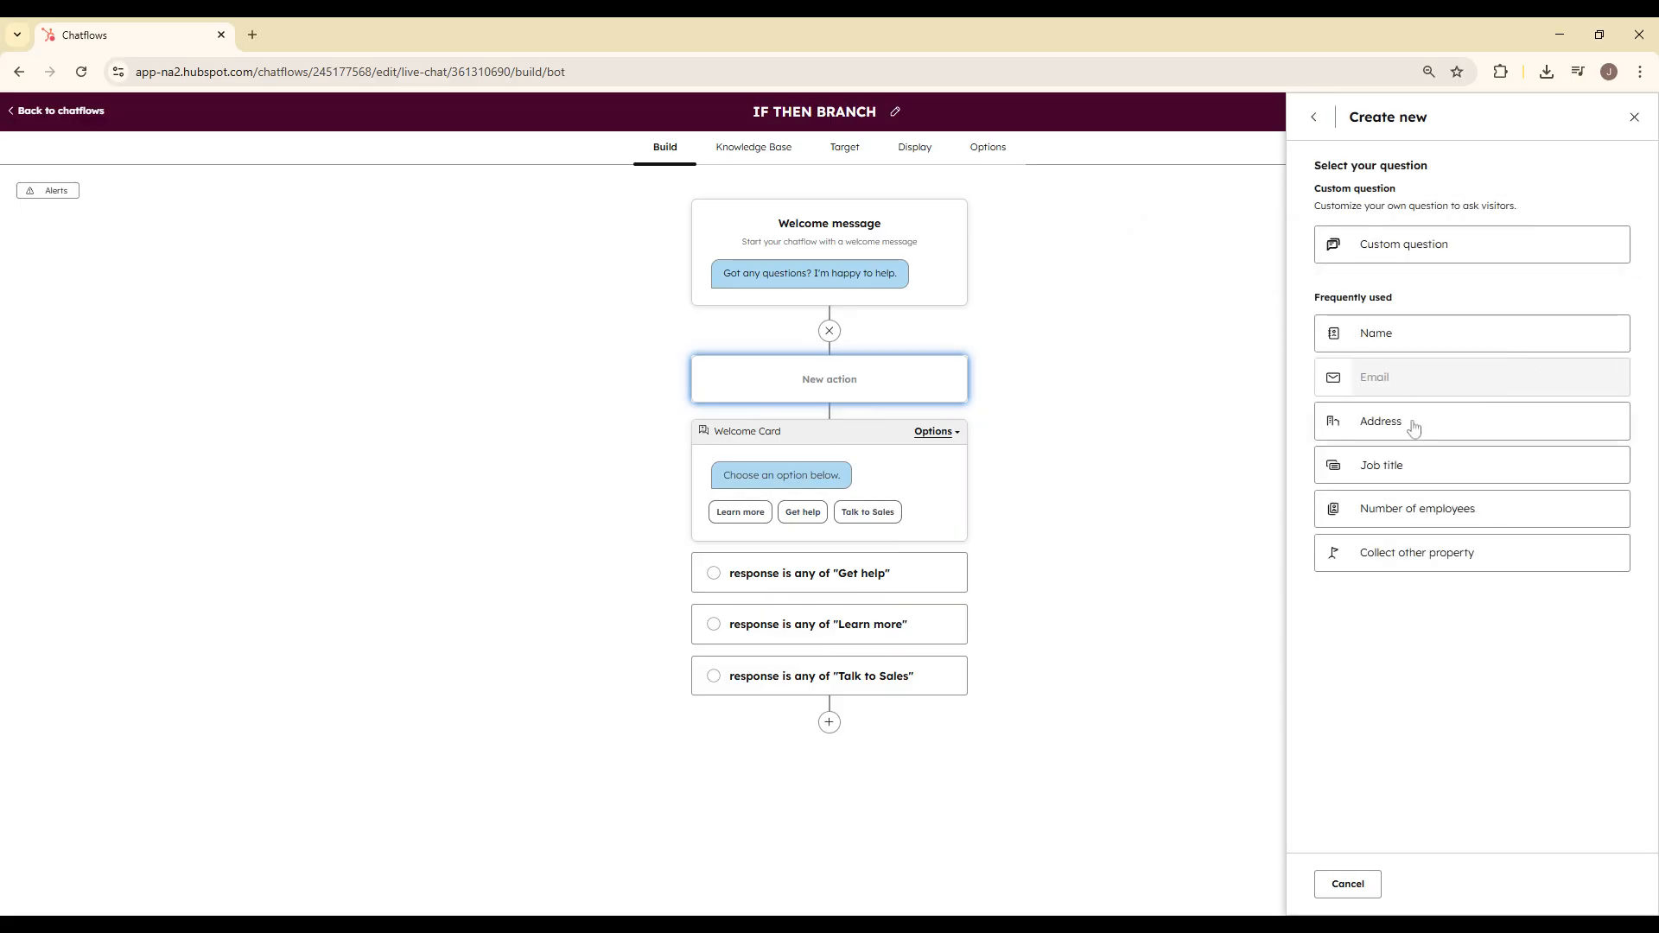
left_click(1407, 465)
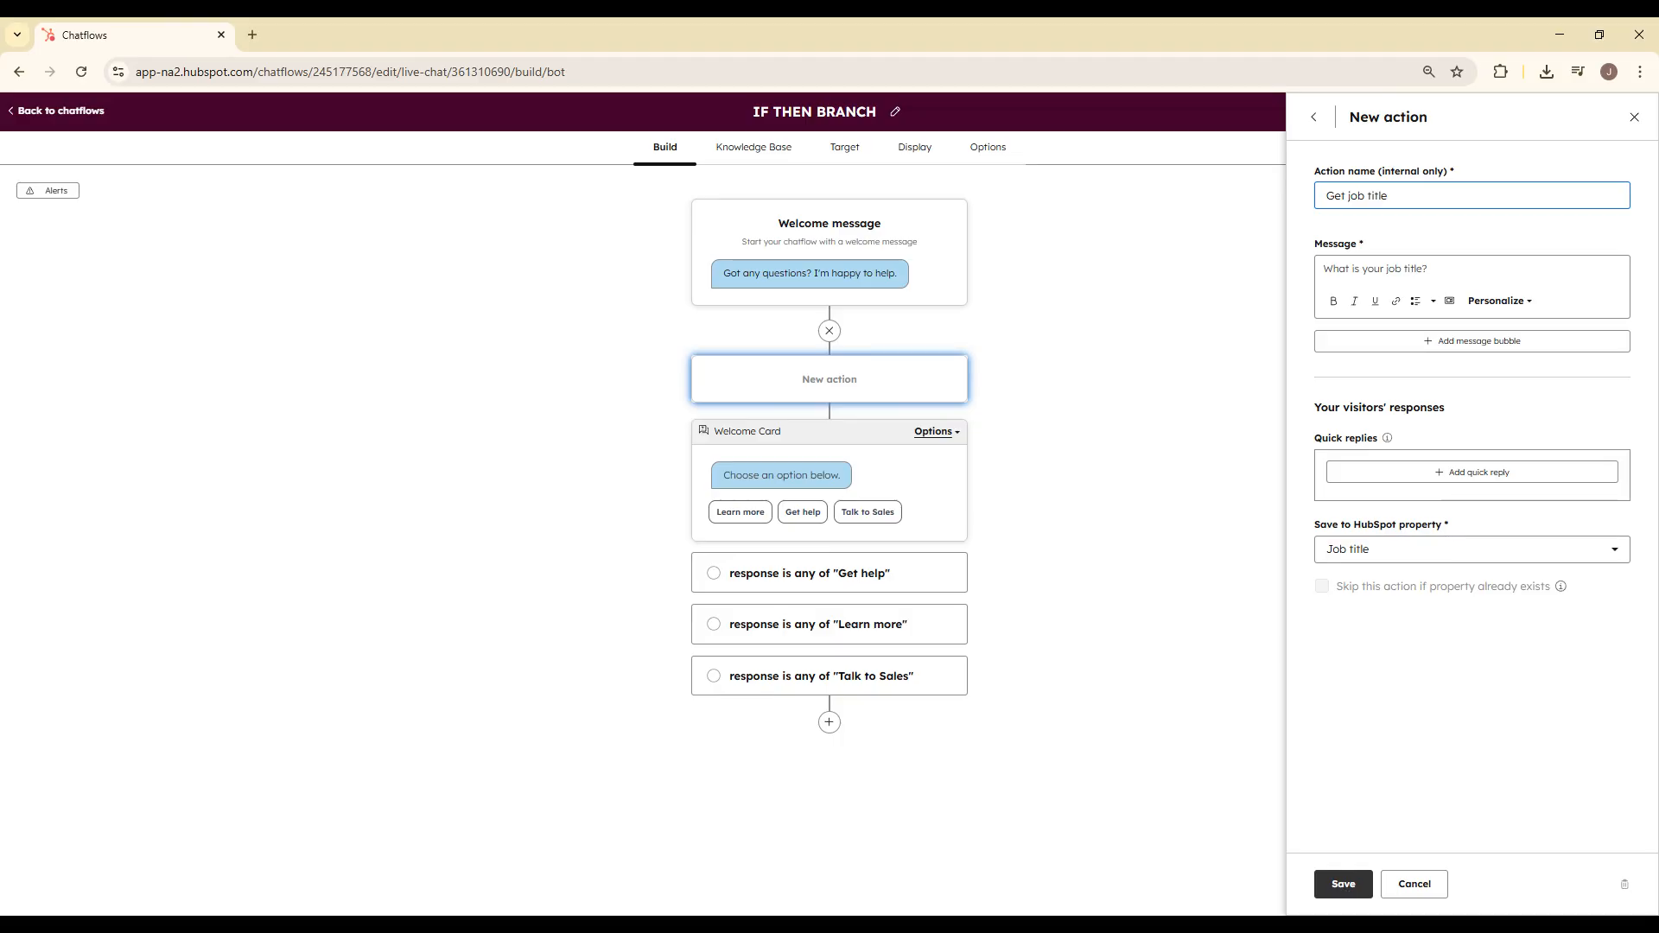
left_click(1341, 883)
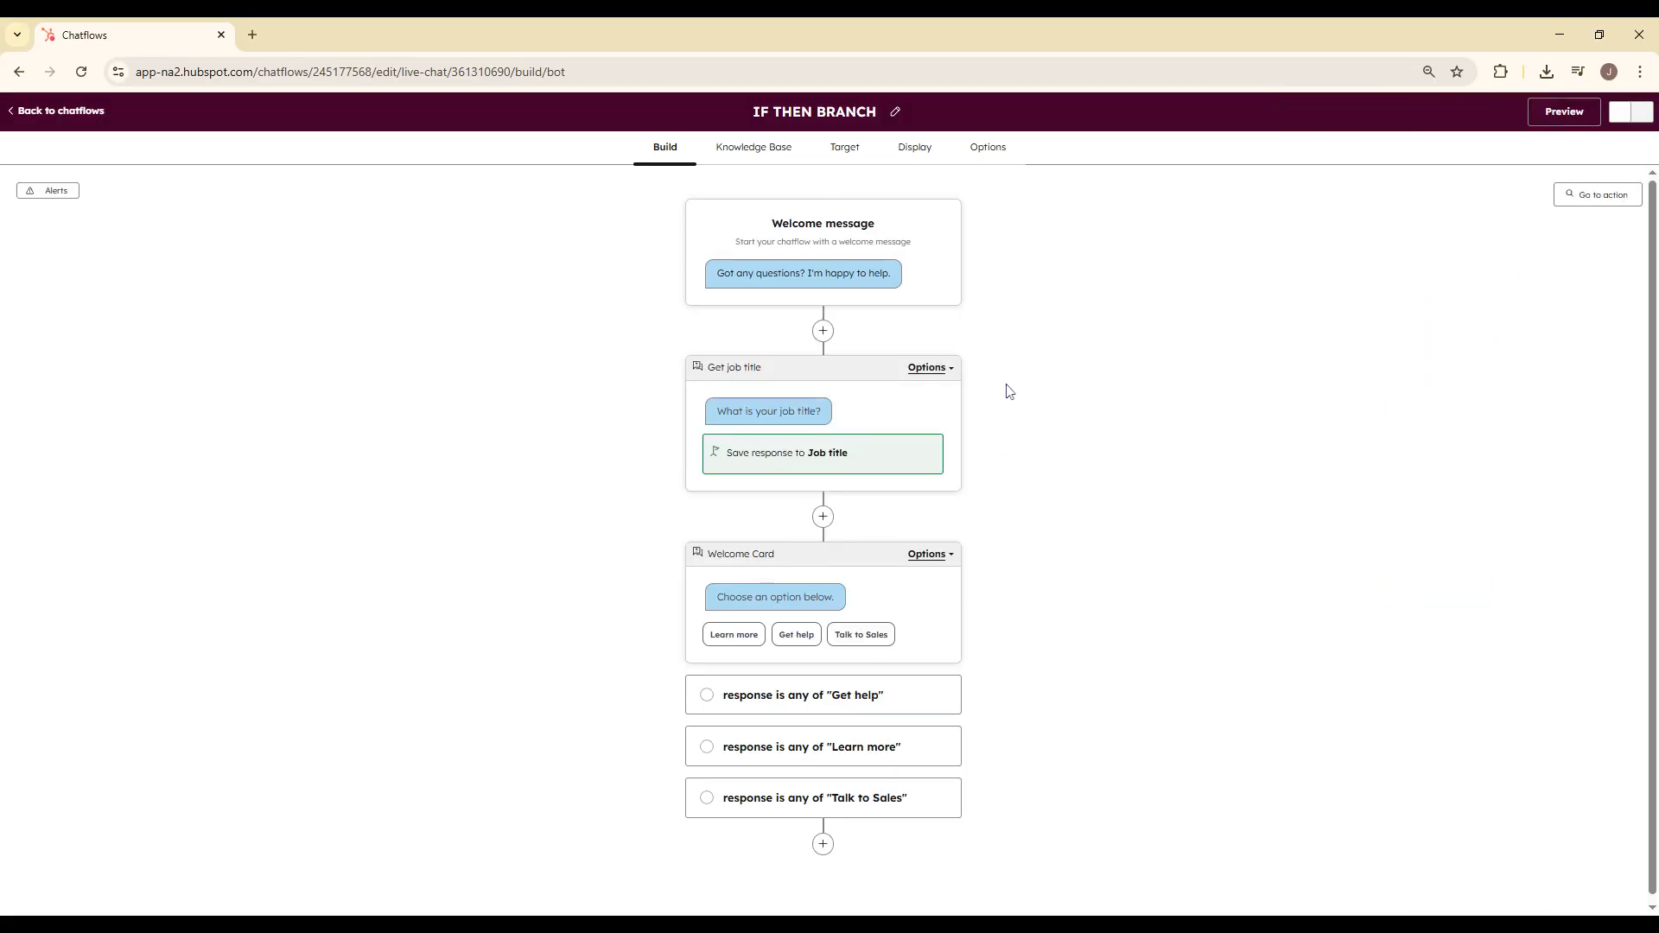
- Add an if/then branch to the Get job title action with the condition that the visitor's response is any of "Engineer"
left_click(947, 371)
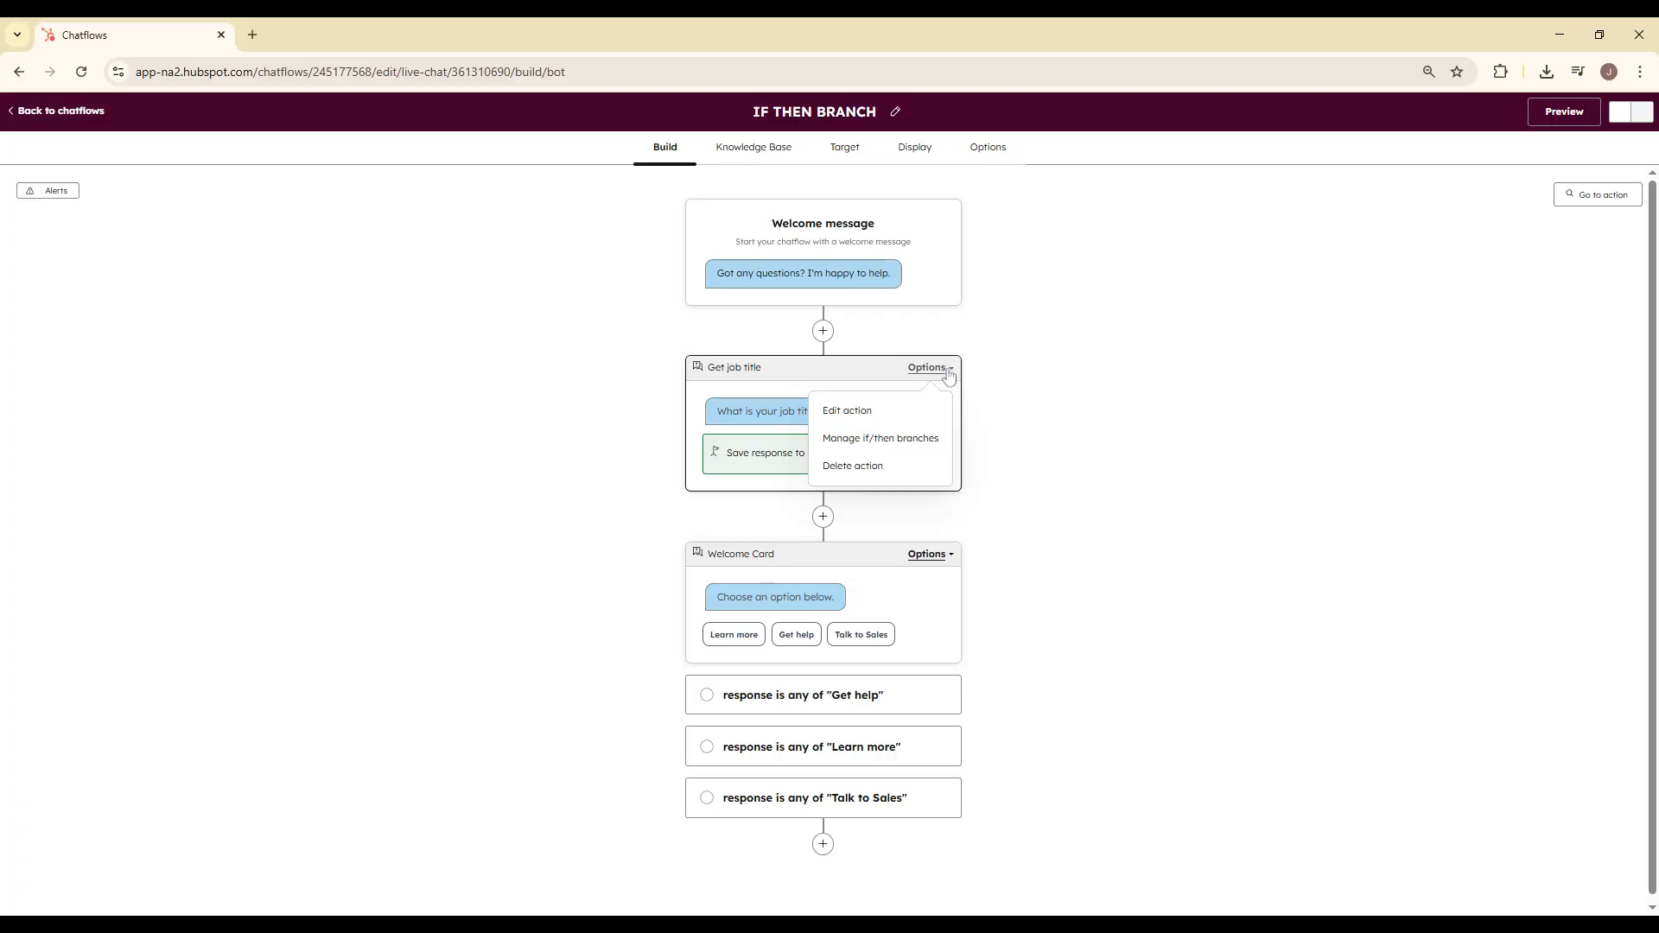
left_click(923, 449)
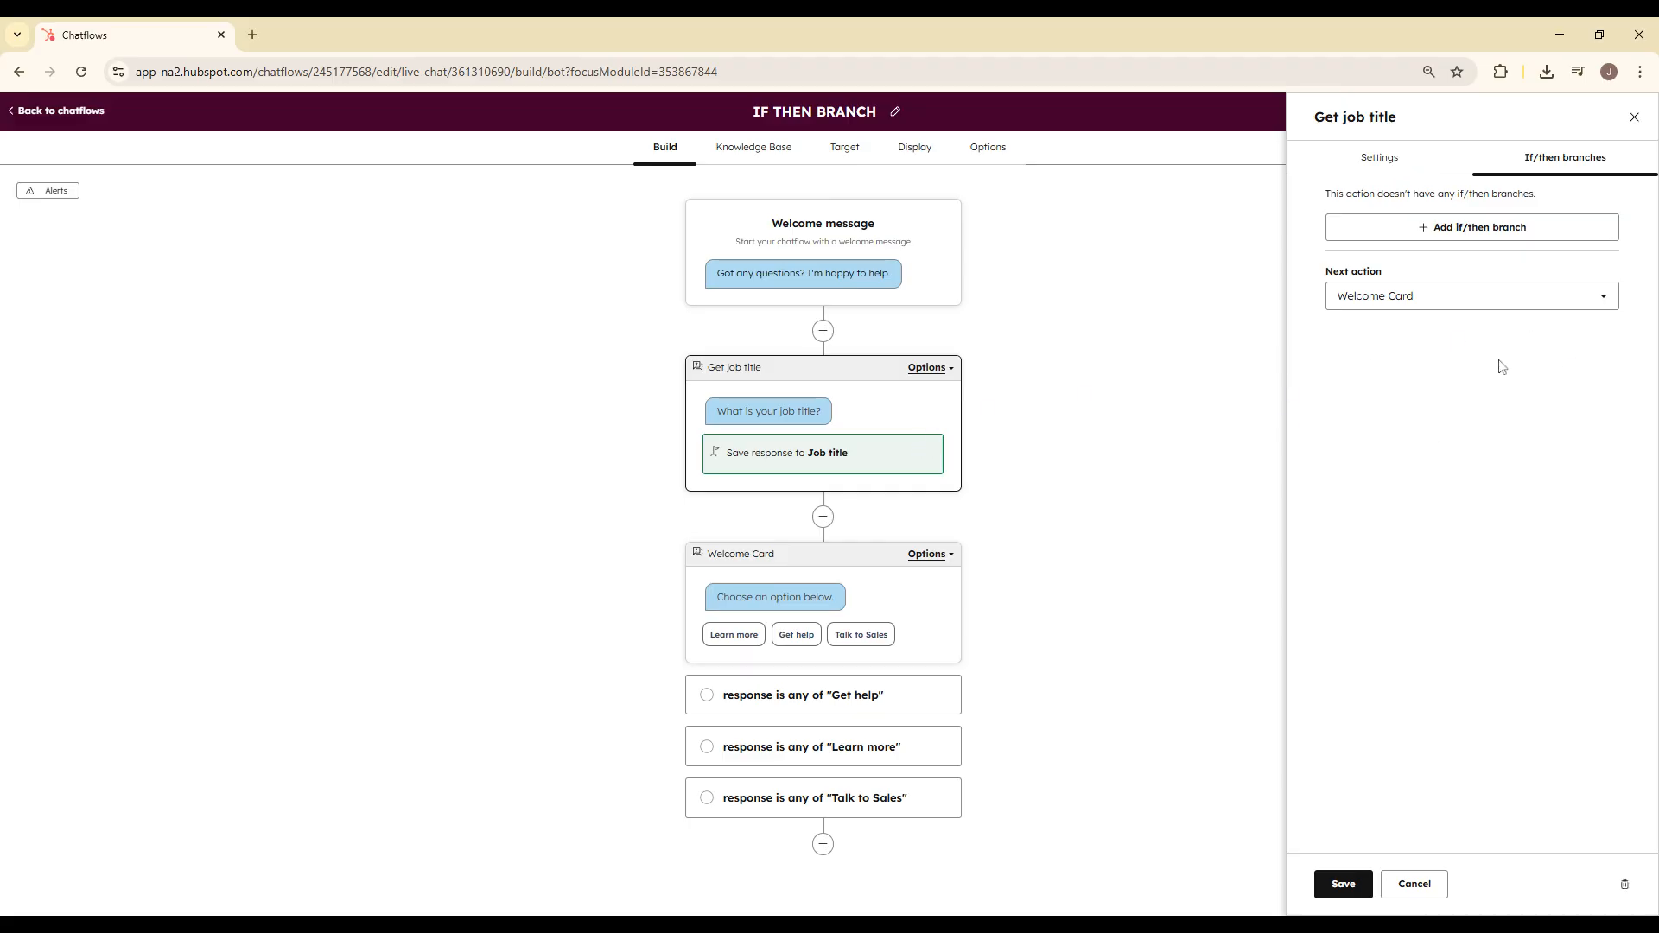
left_click(1444, 230)
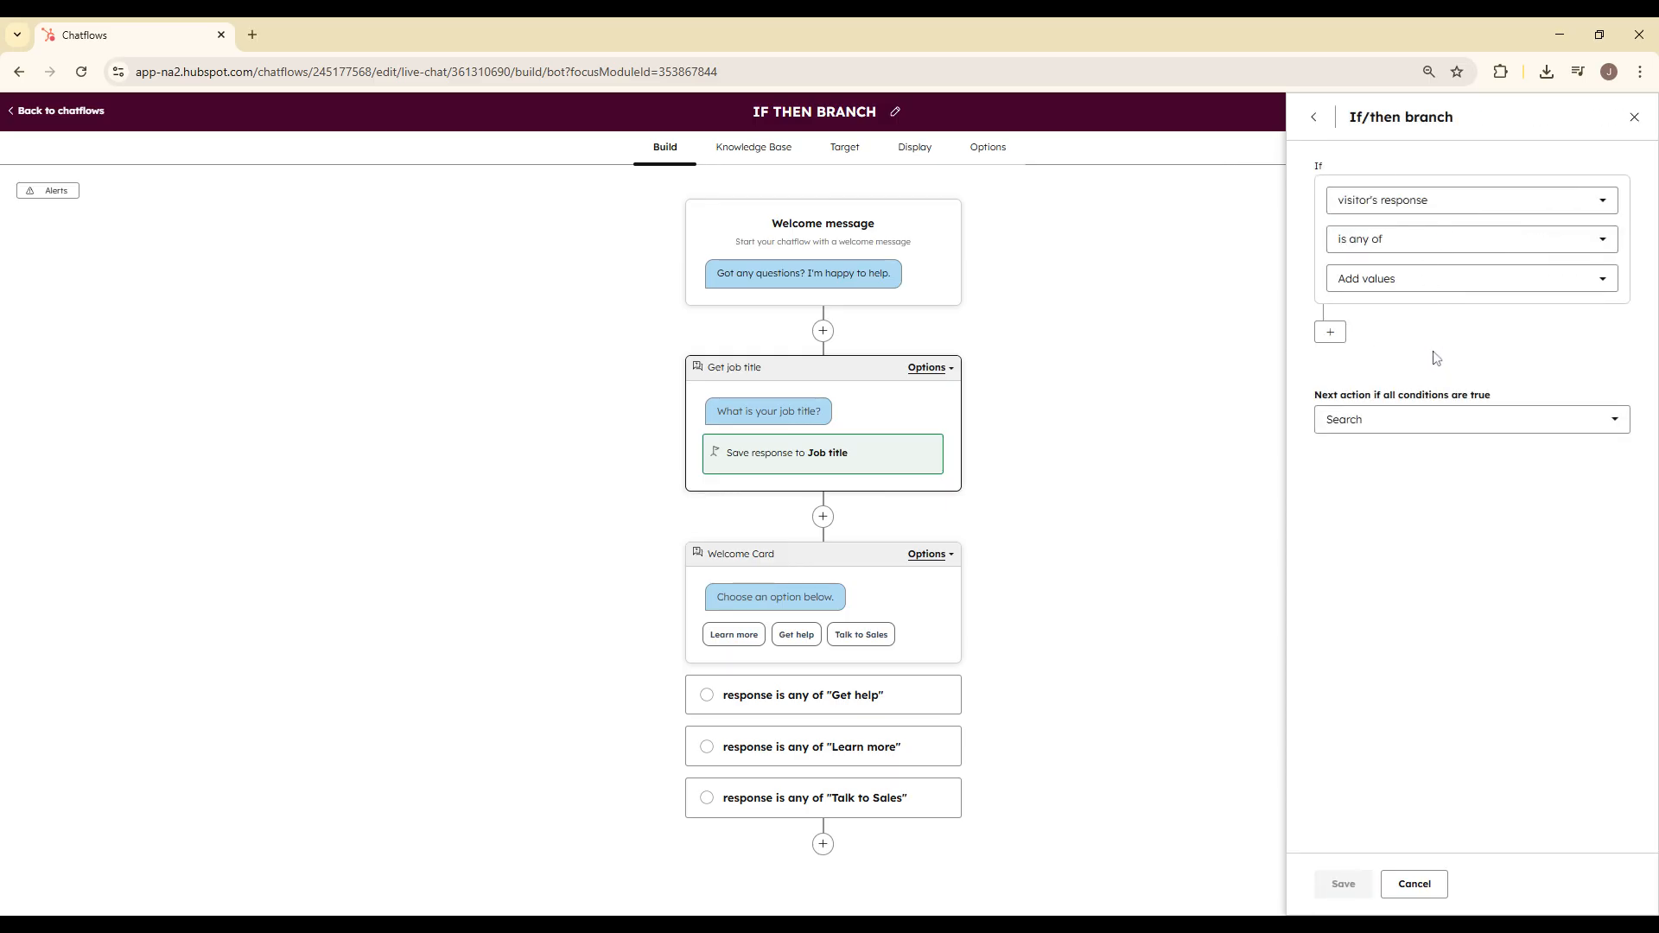
left_click(1426, 278)
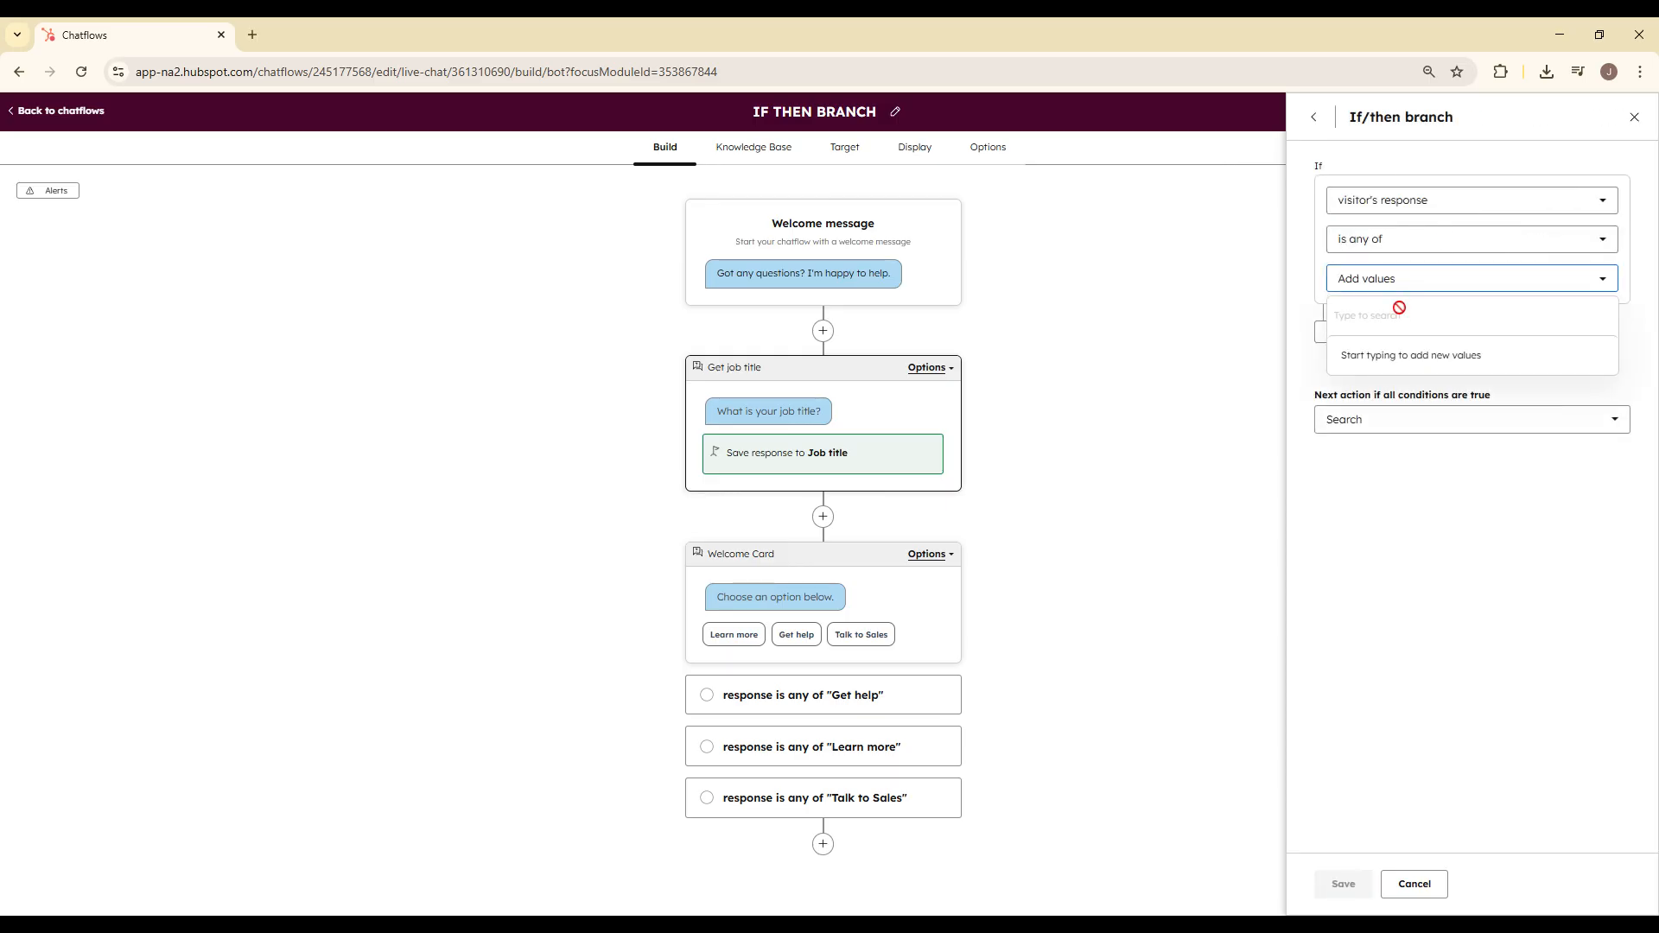
type("E")
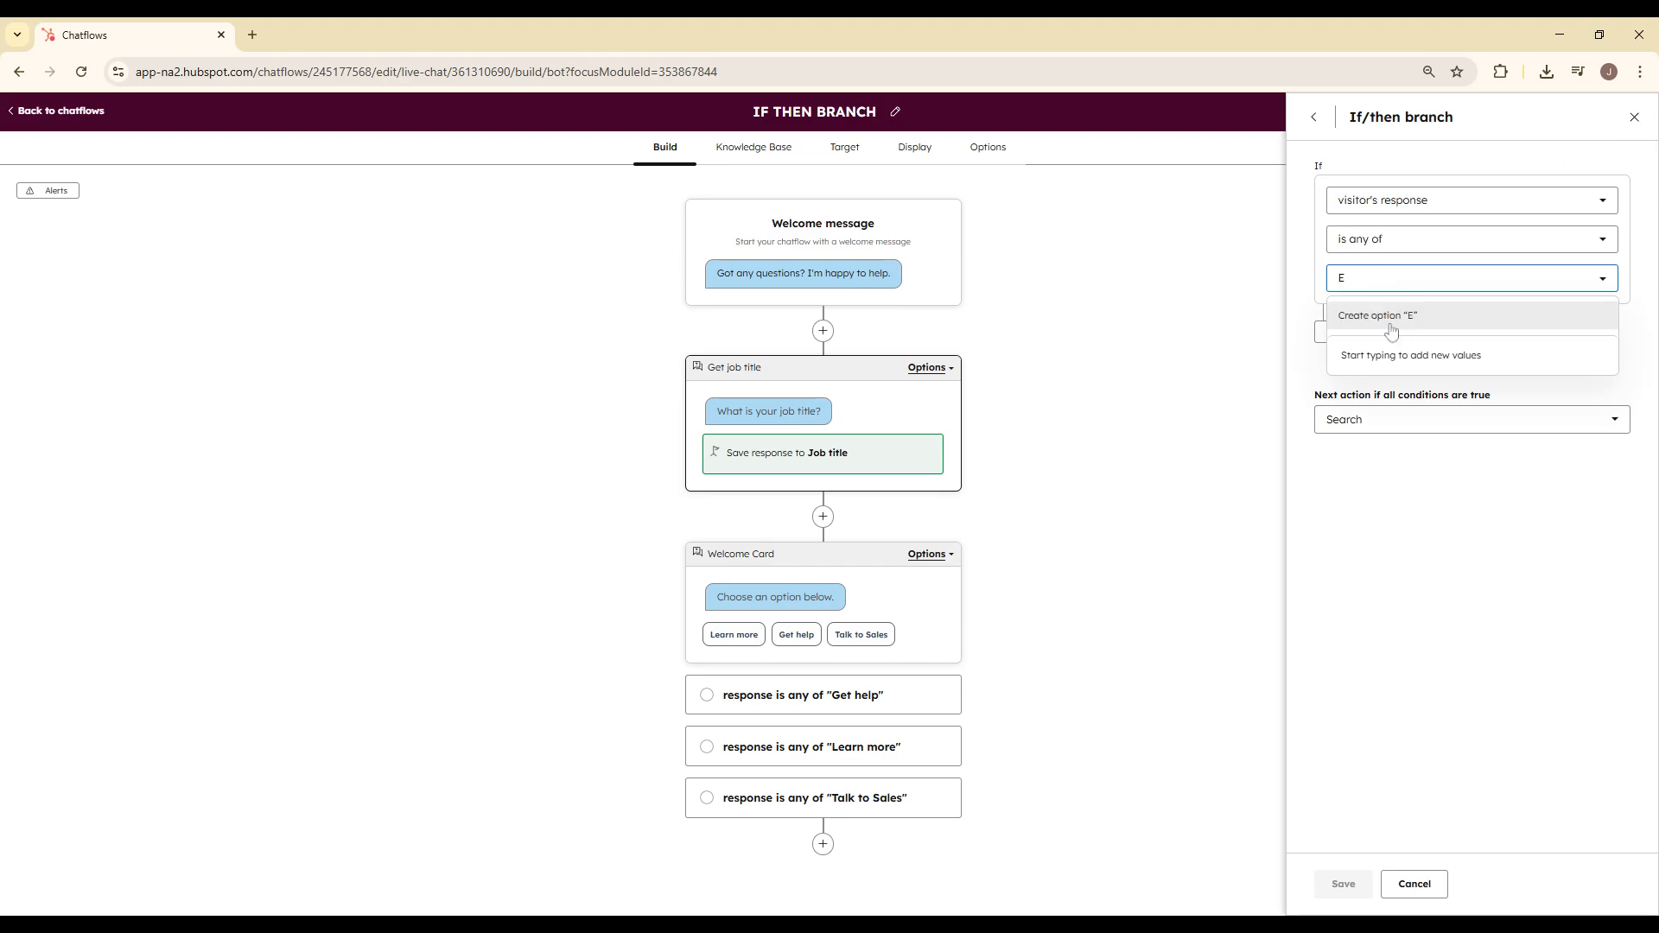
type("ngineer")
left_click(1390, 327)
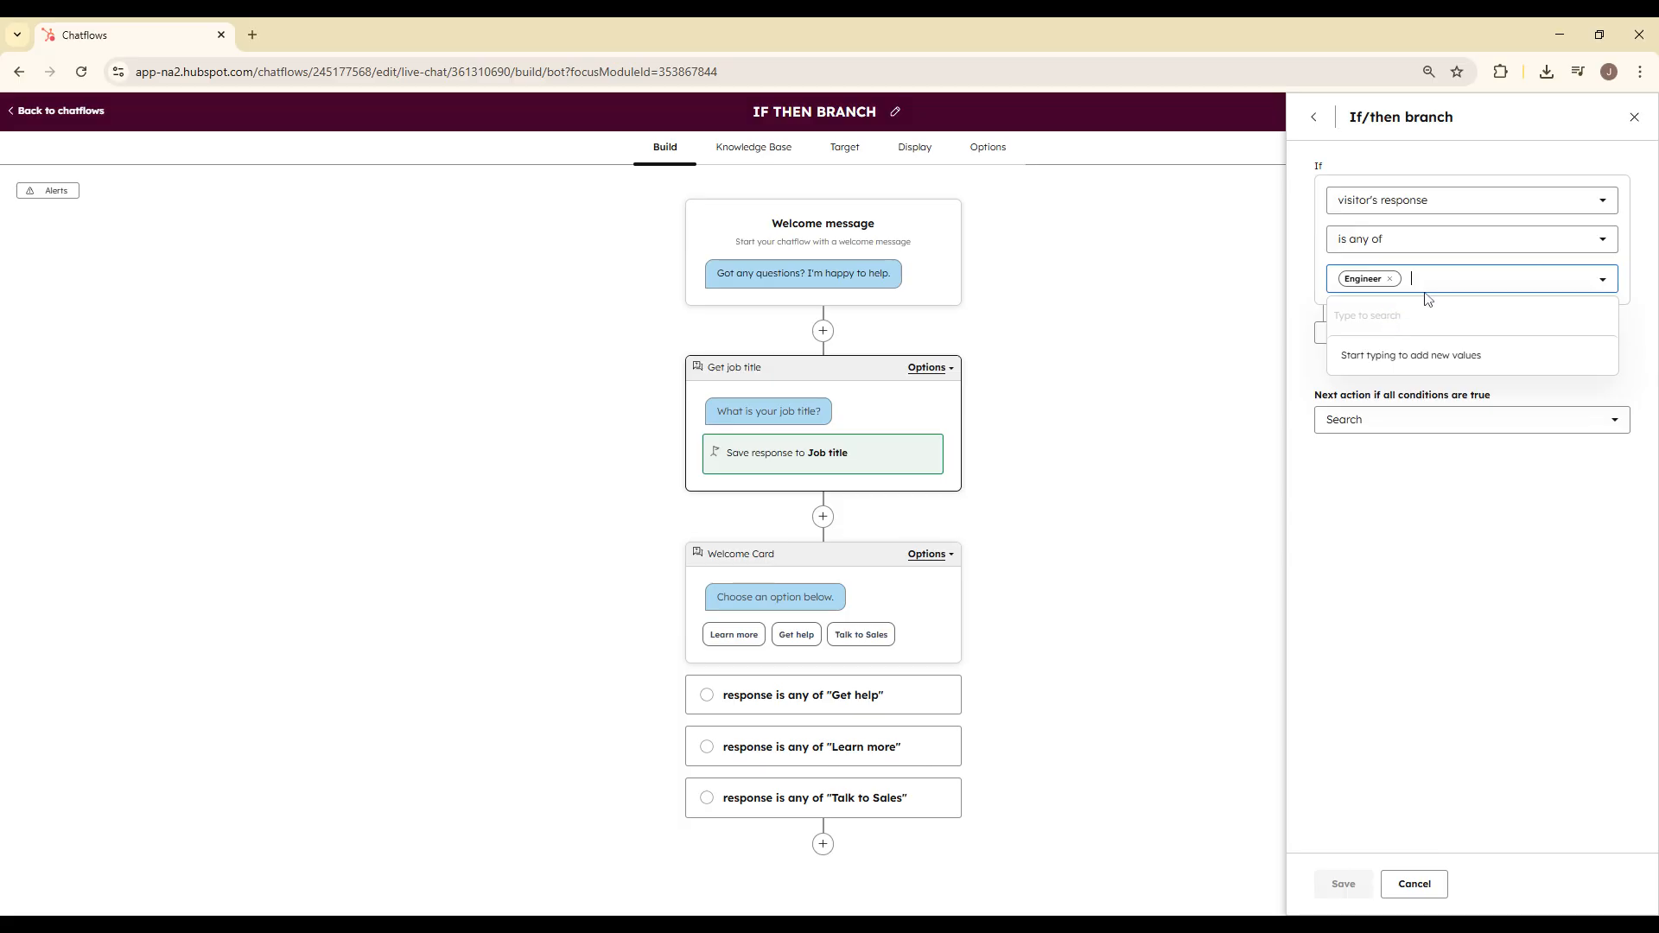
left_click(1422, 646)
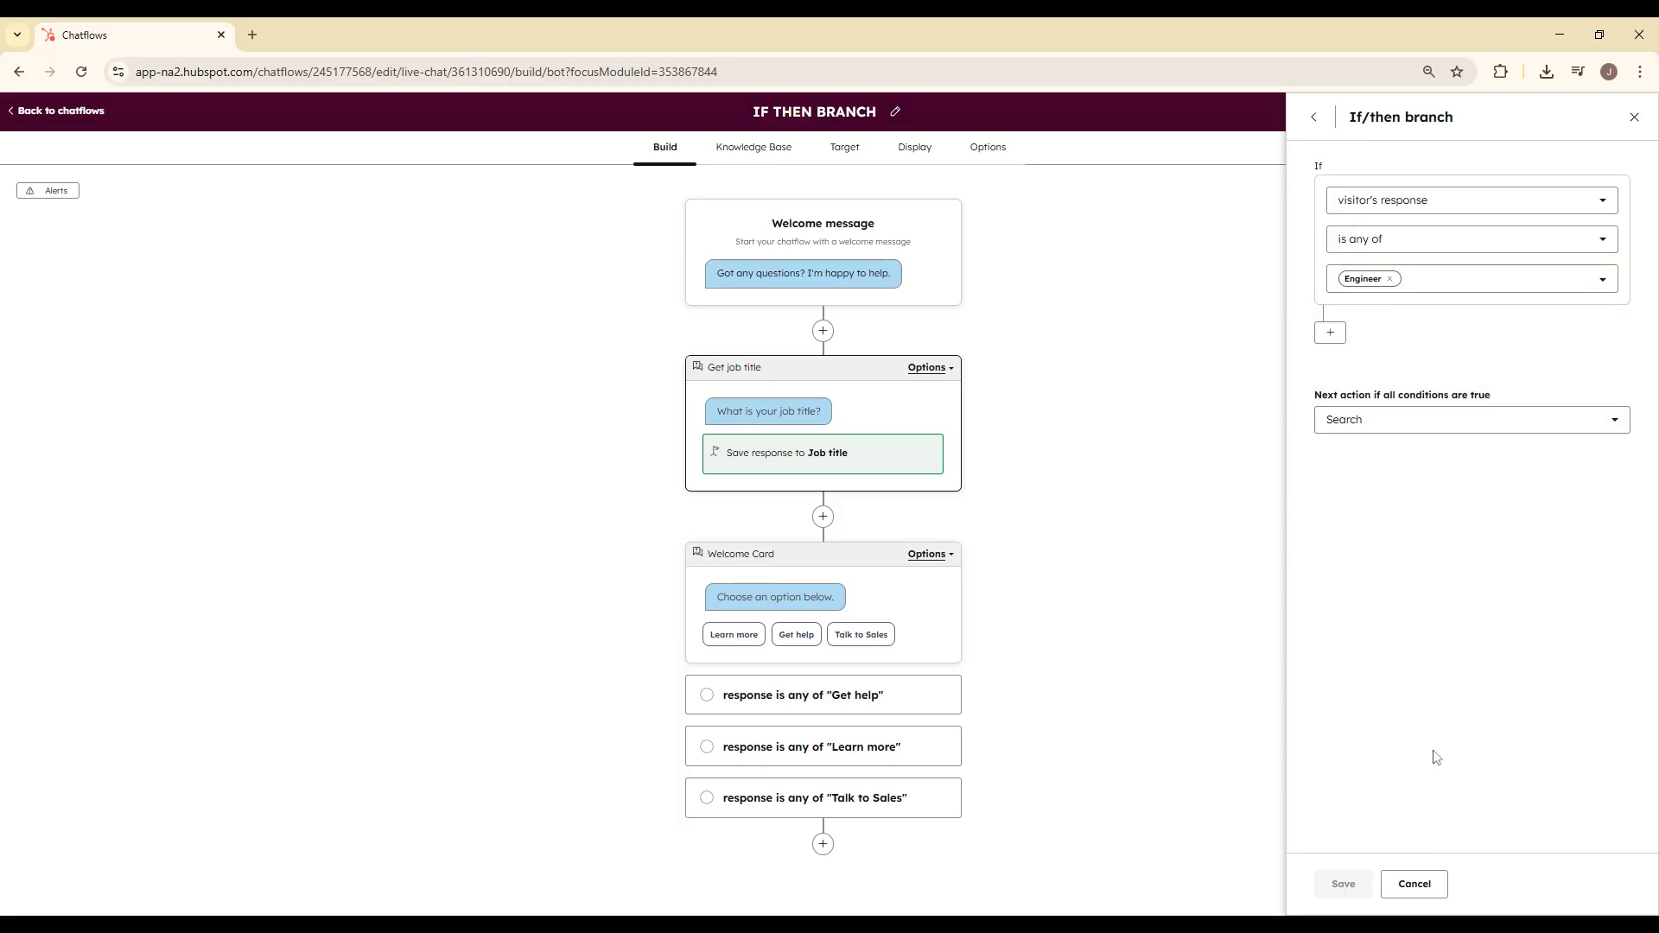
left_click(1395, 436)
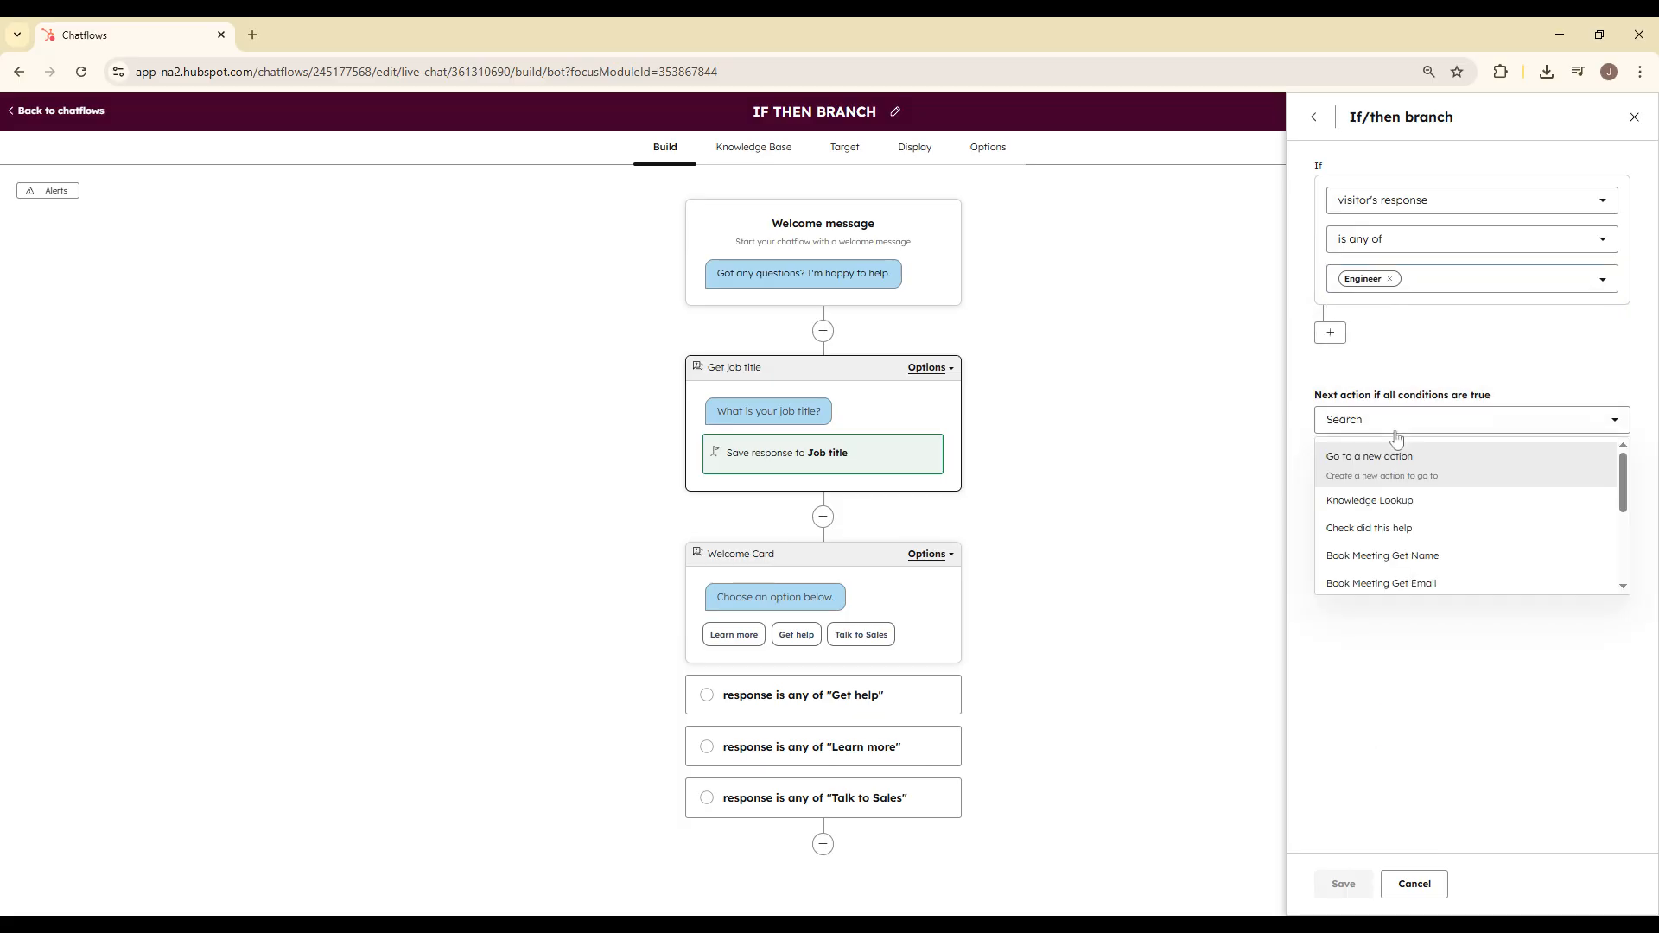
left_click(1400, 456)
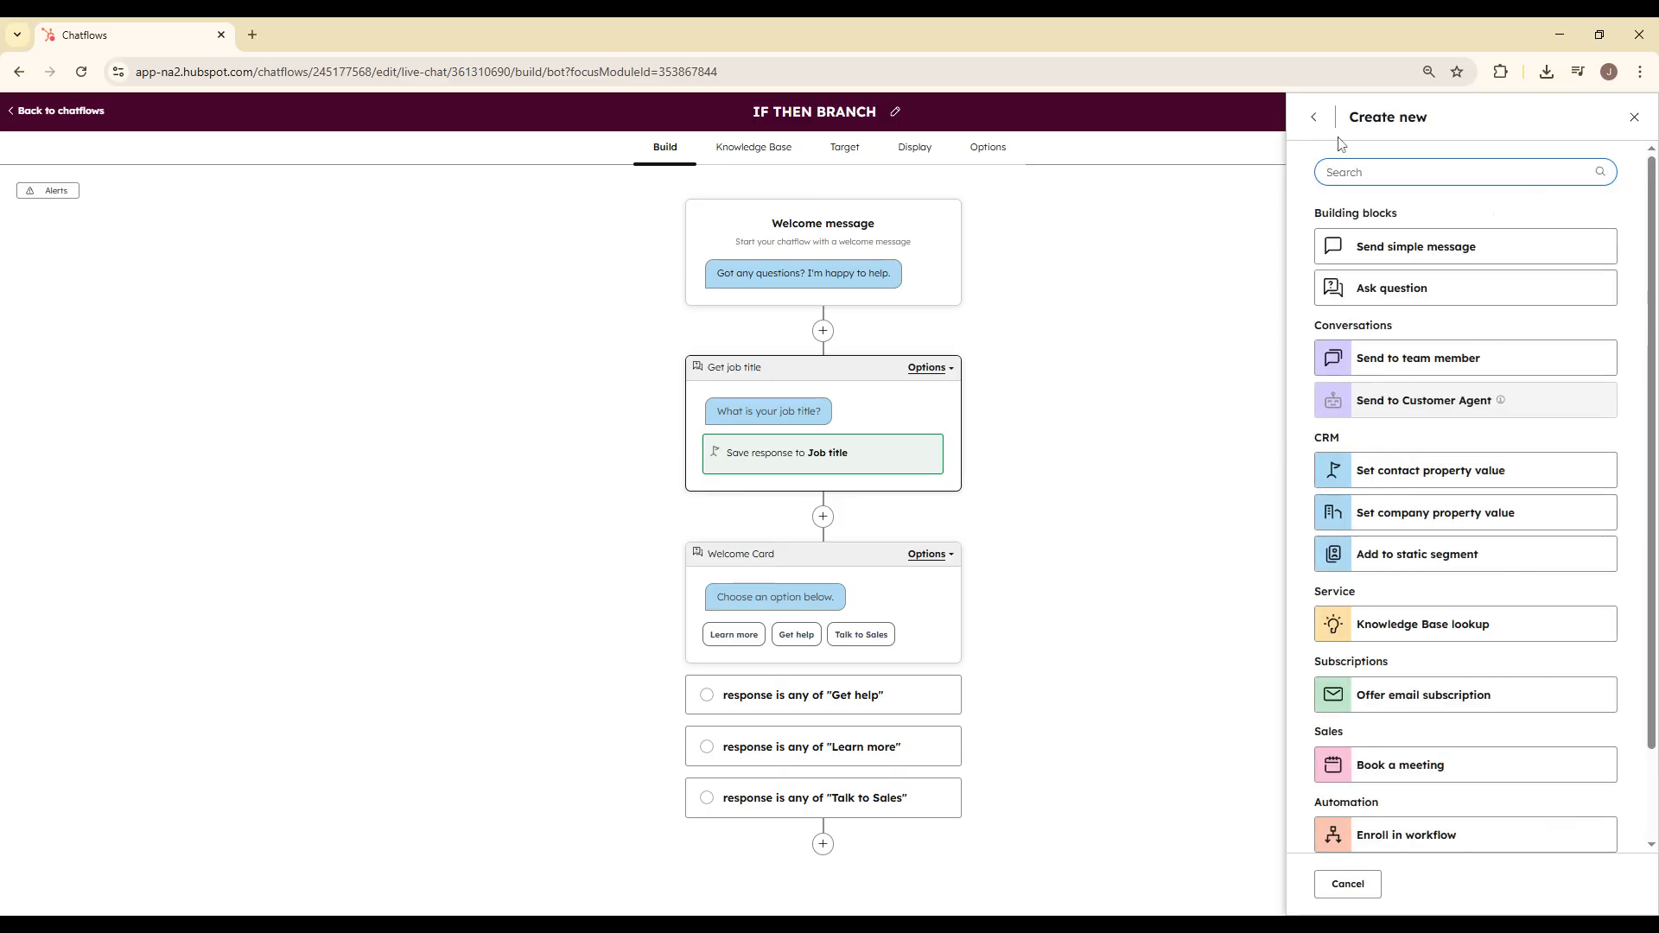
left_click(1313, 116)
left_click(1412, 422)
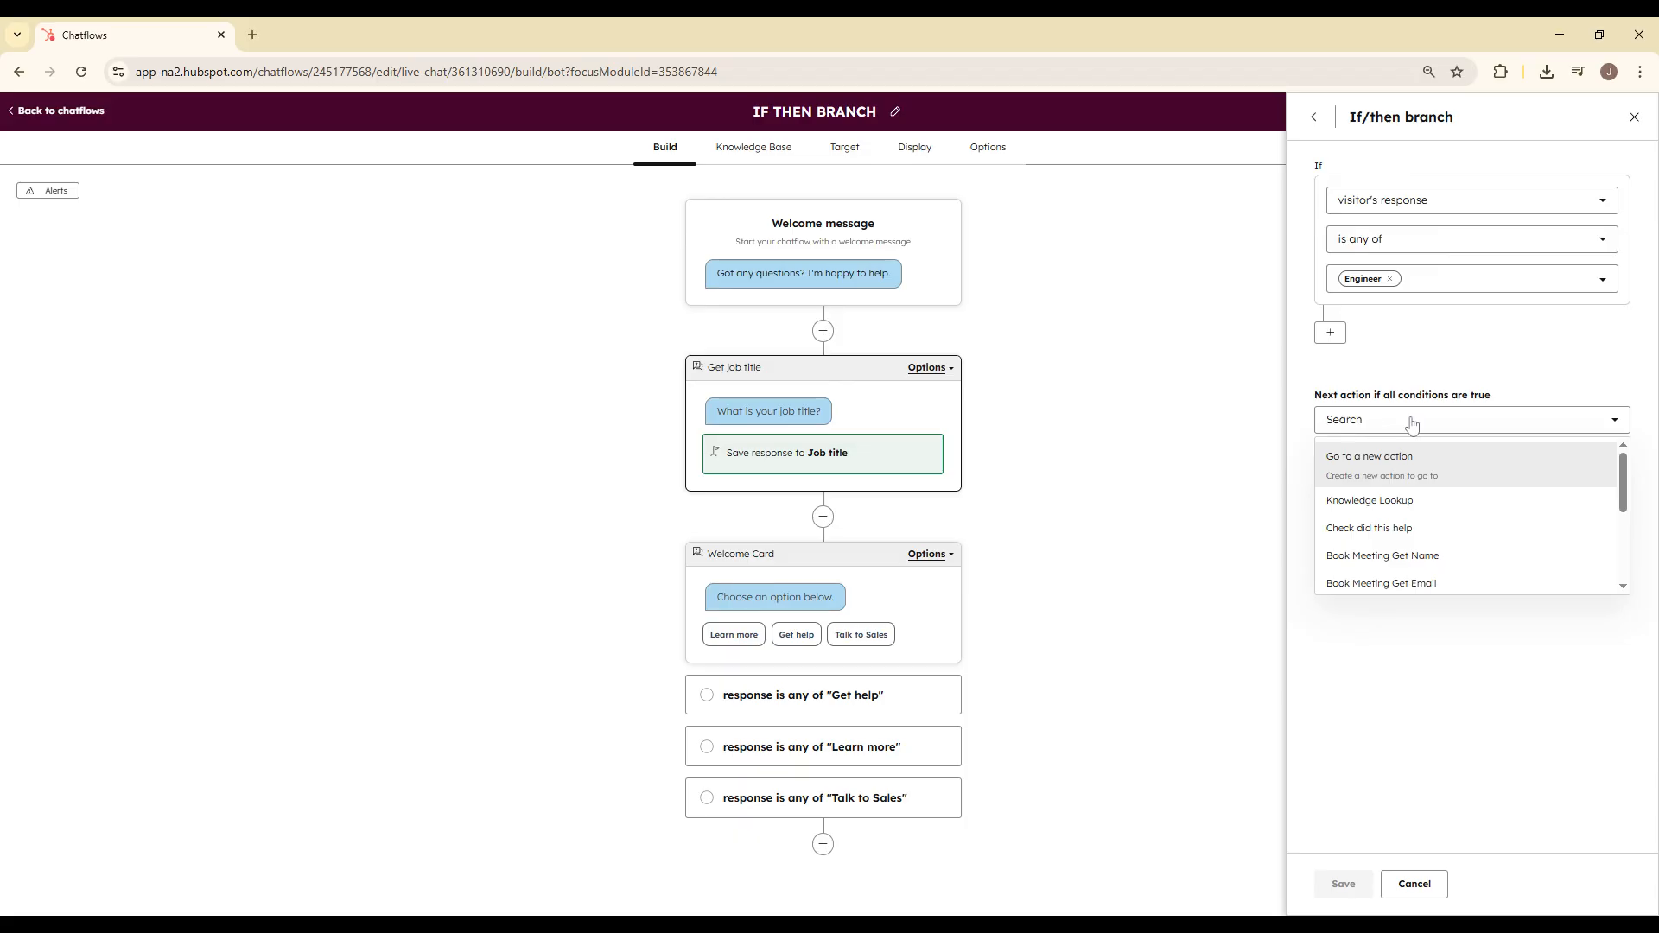
scroll(1378, 529, "down", 1)
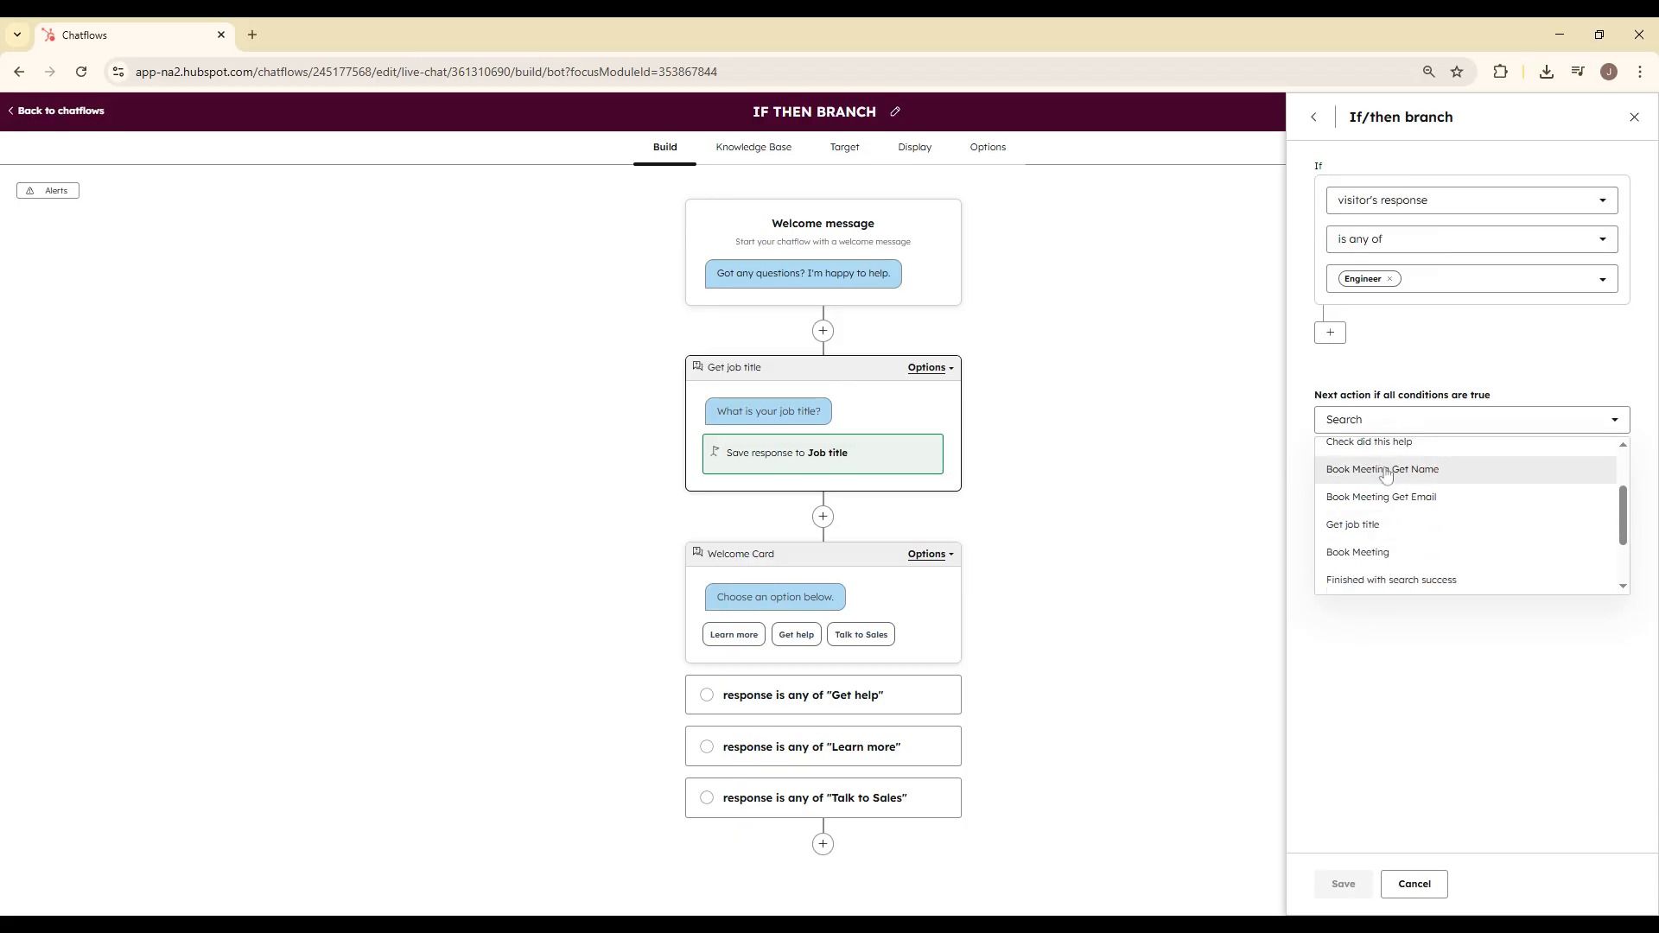
scroll(1383, 531, "down", 2)
scroll(1387, 547, "up", 4)
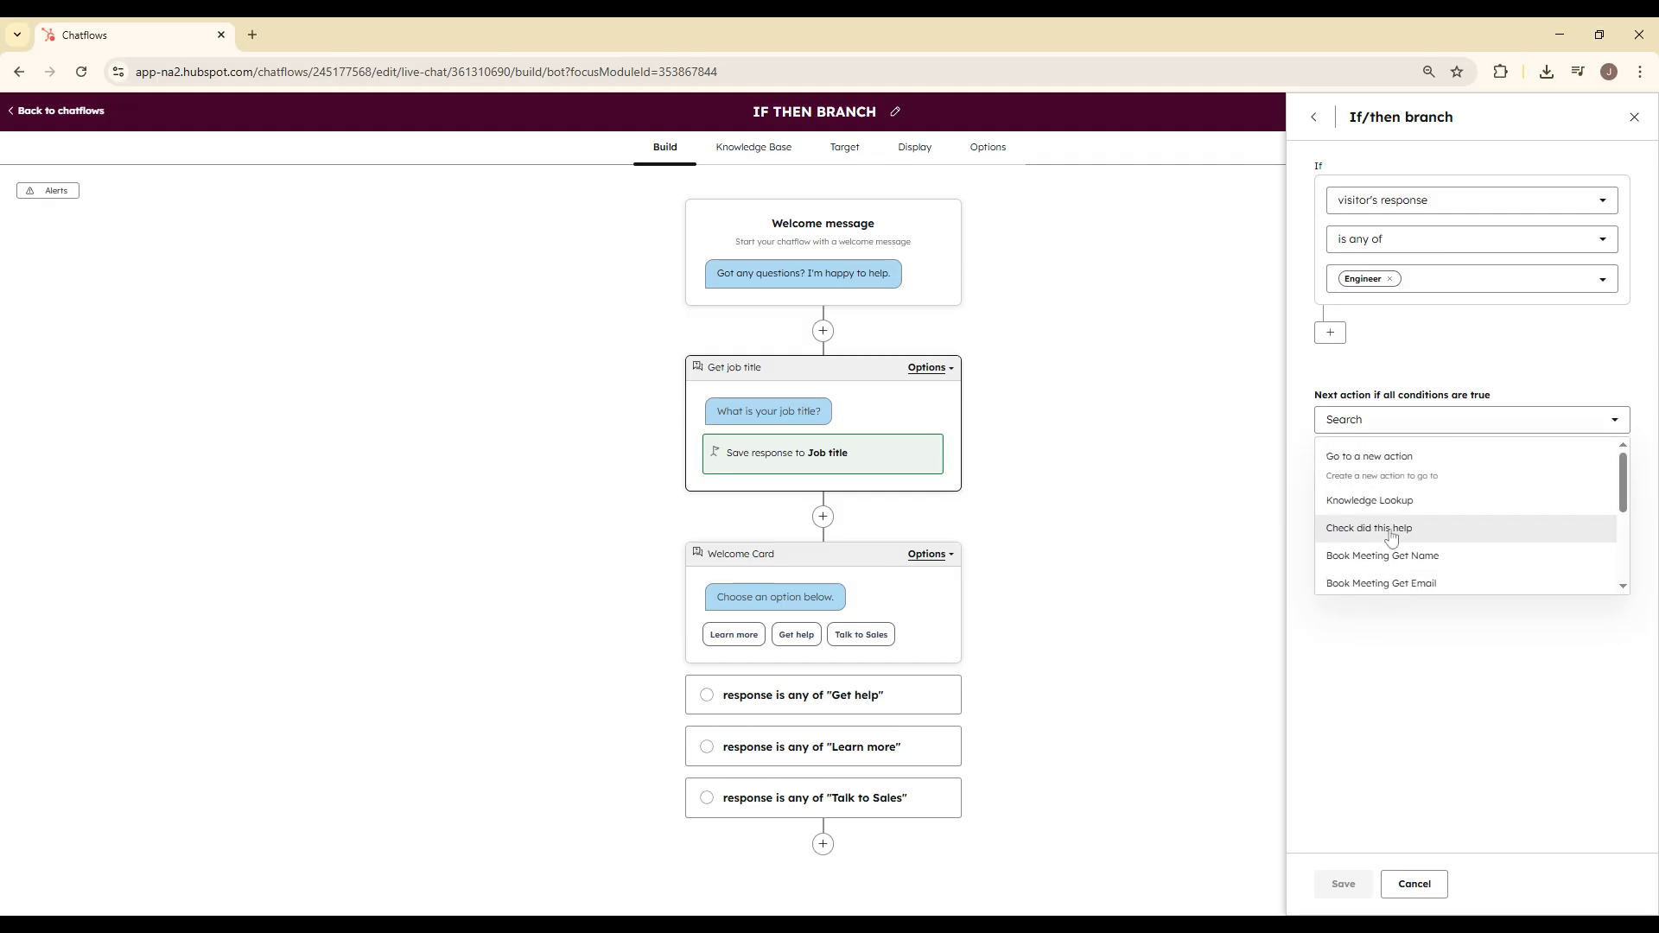
left_click(1440, 330)
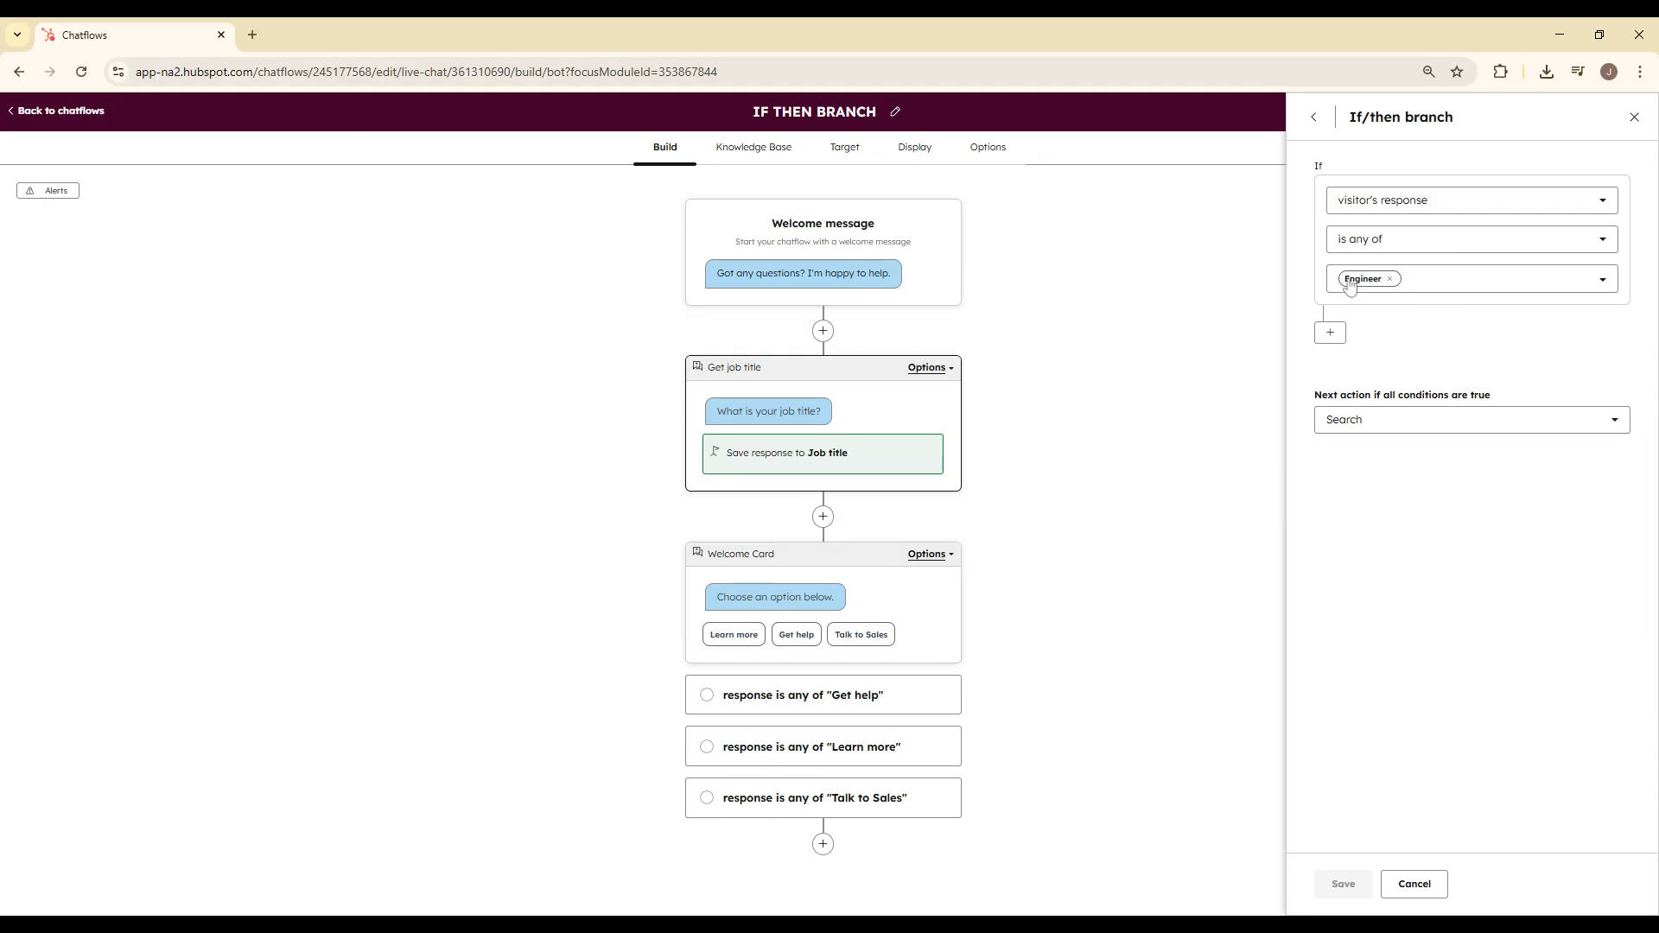
- Set the Engineer branch's next action to Book Meeting Get Name and save the branch
left_click(1400, 434)
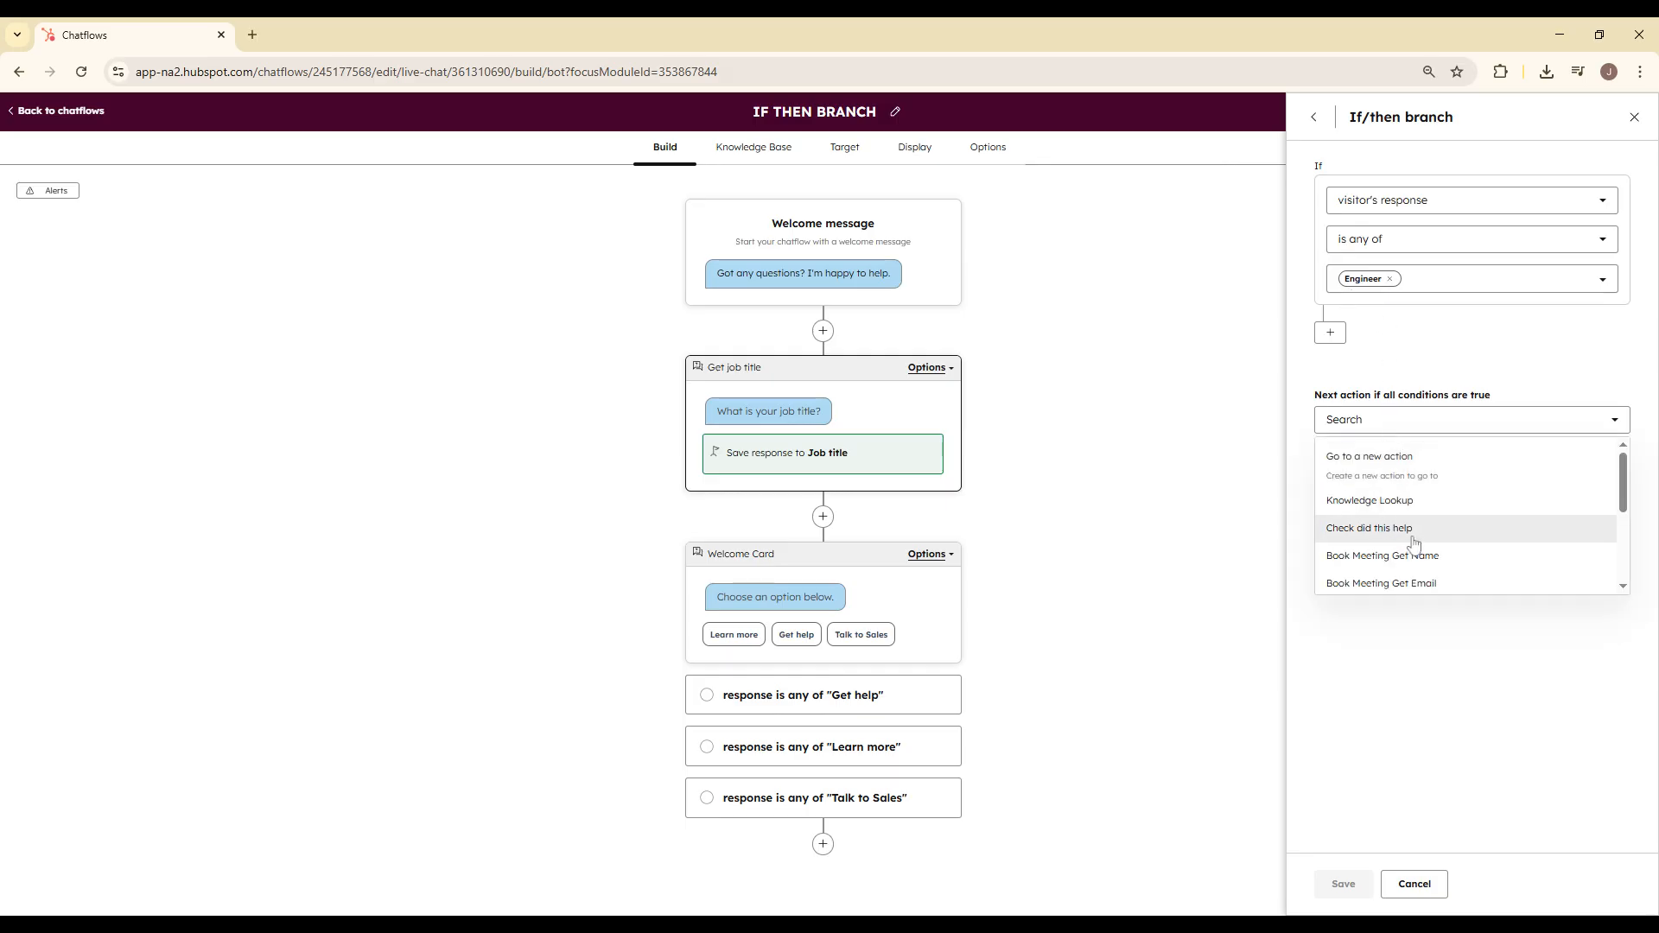
scroll(1413, 542, "down", 1)
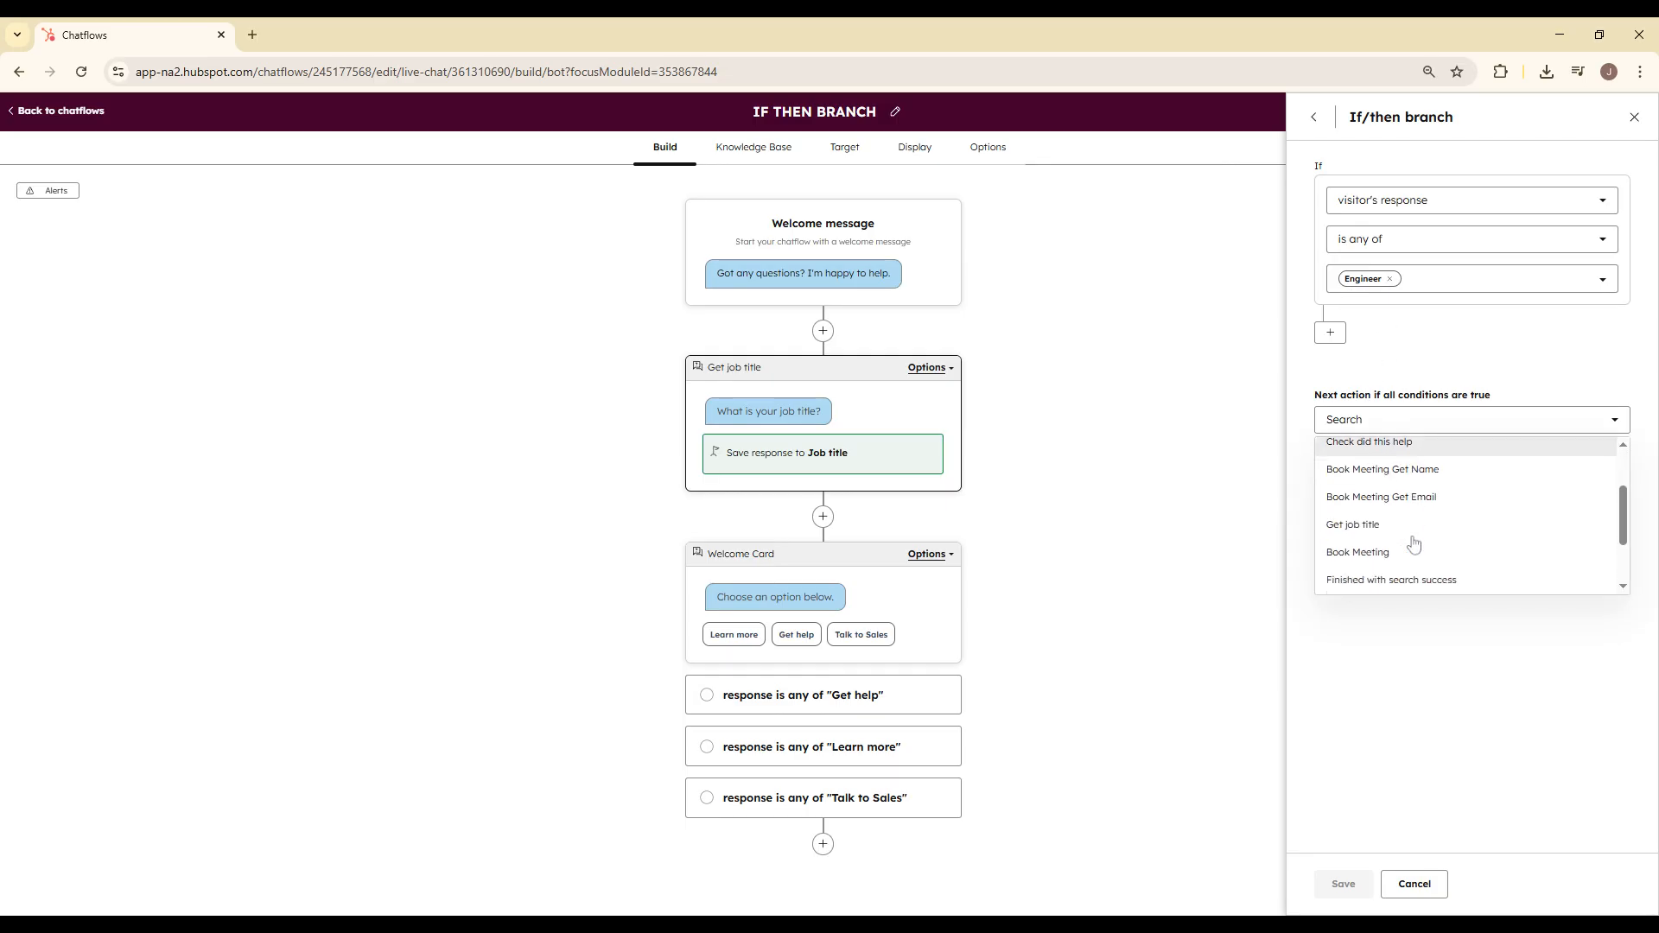
left_click(1409, 479)
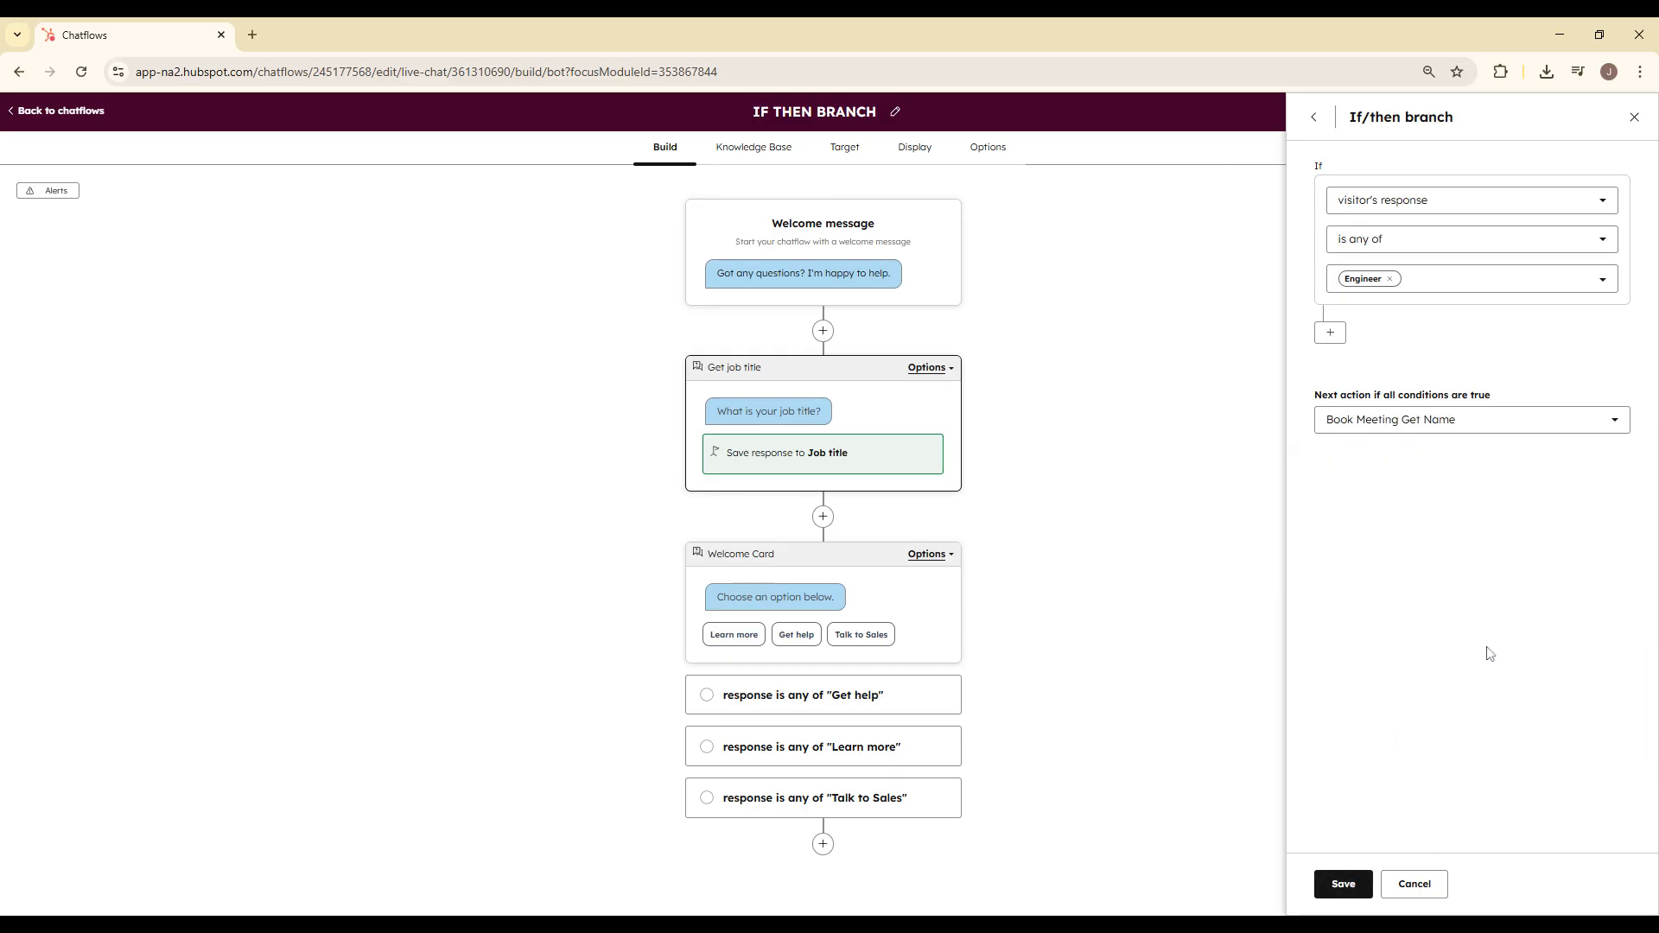
left_click(1470, 419)
scroll(1476, 553, "up", 3)
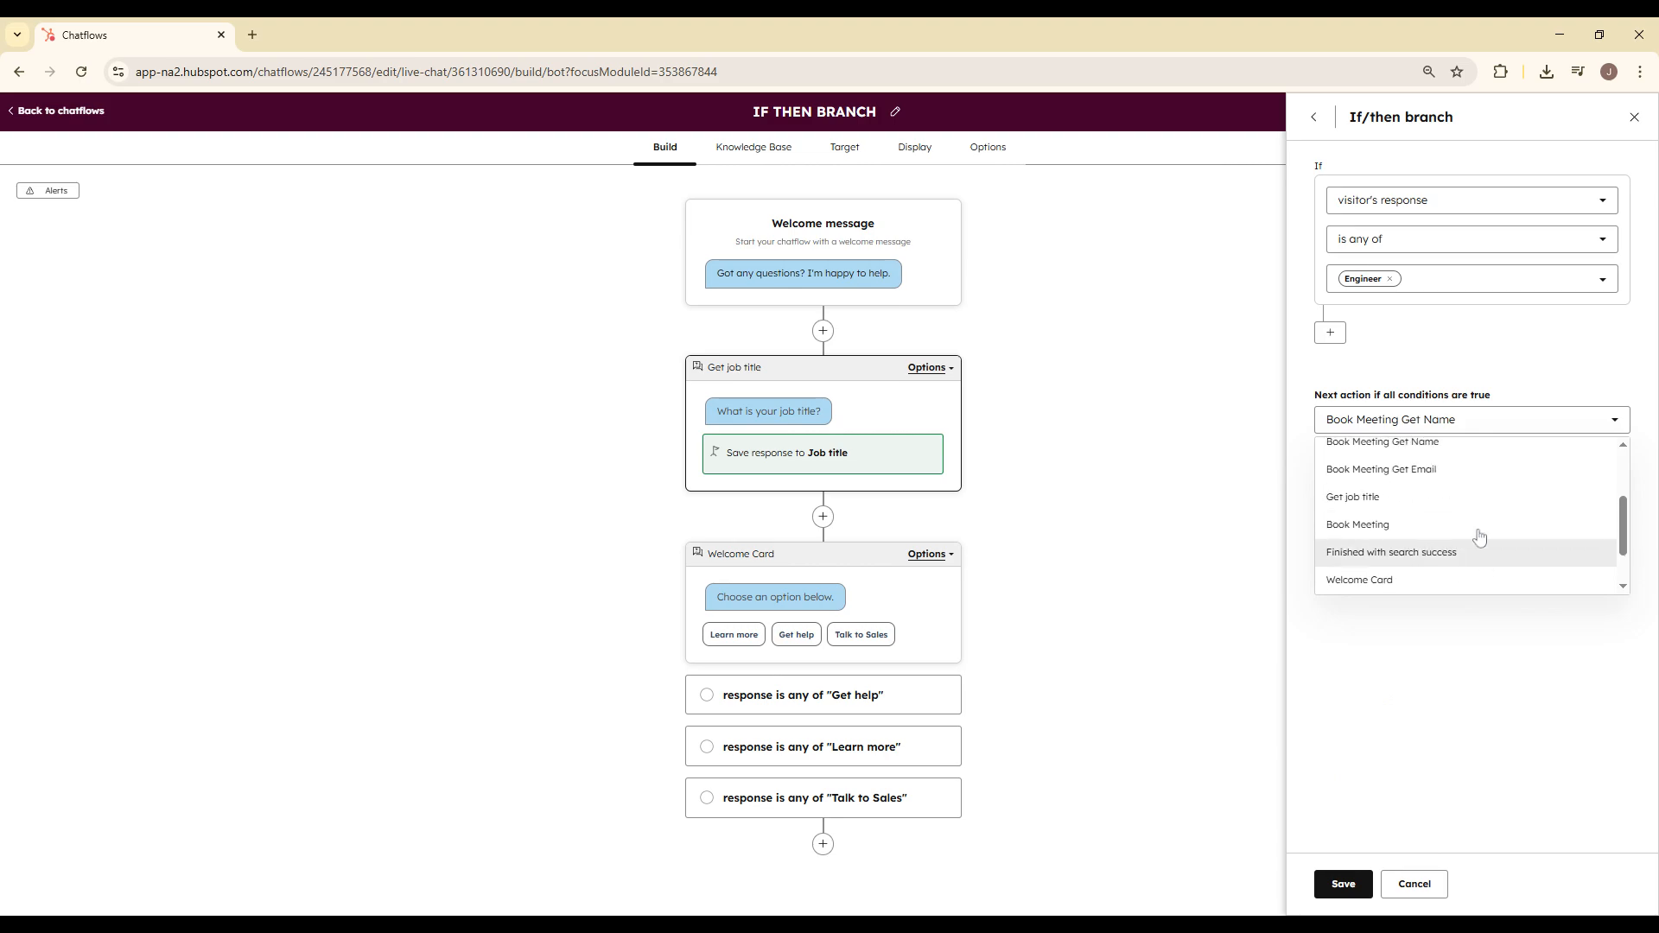
left_click(1455, 765)
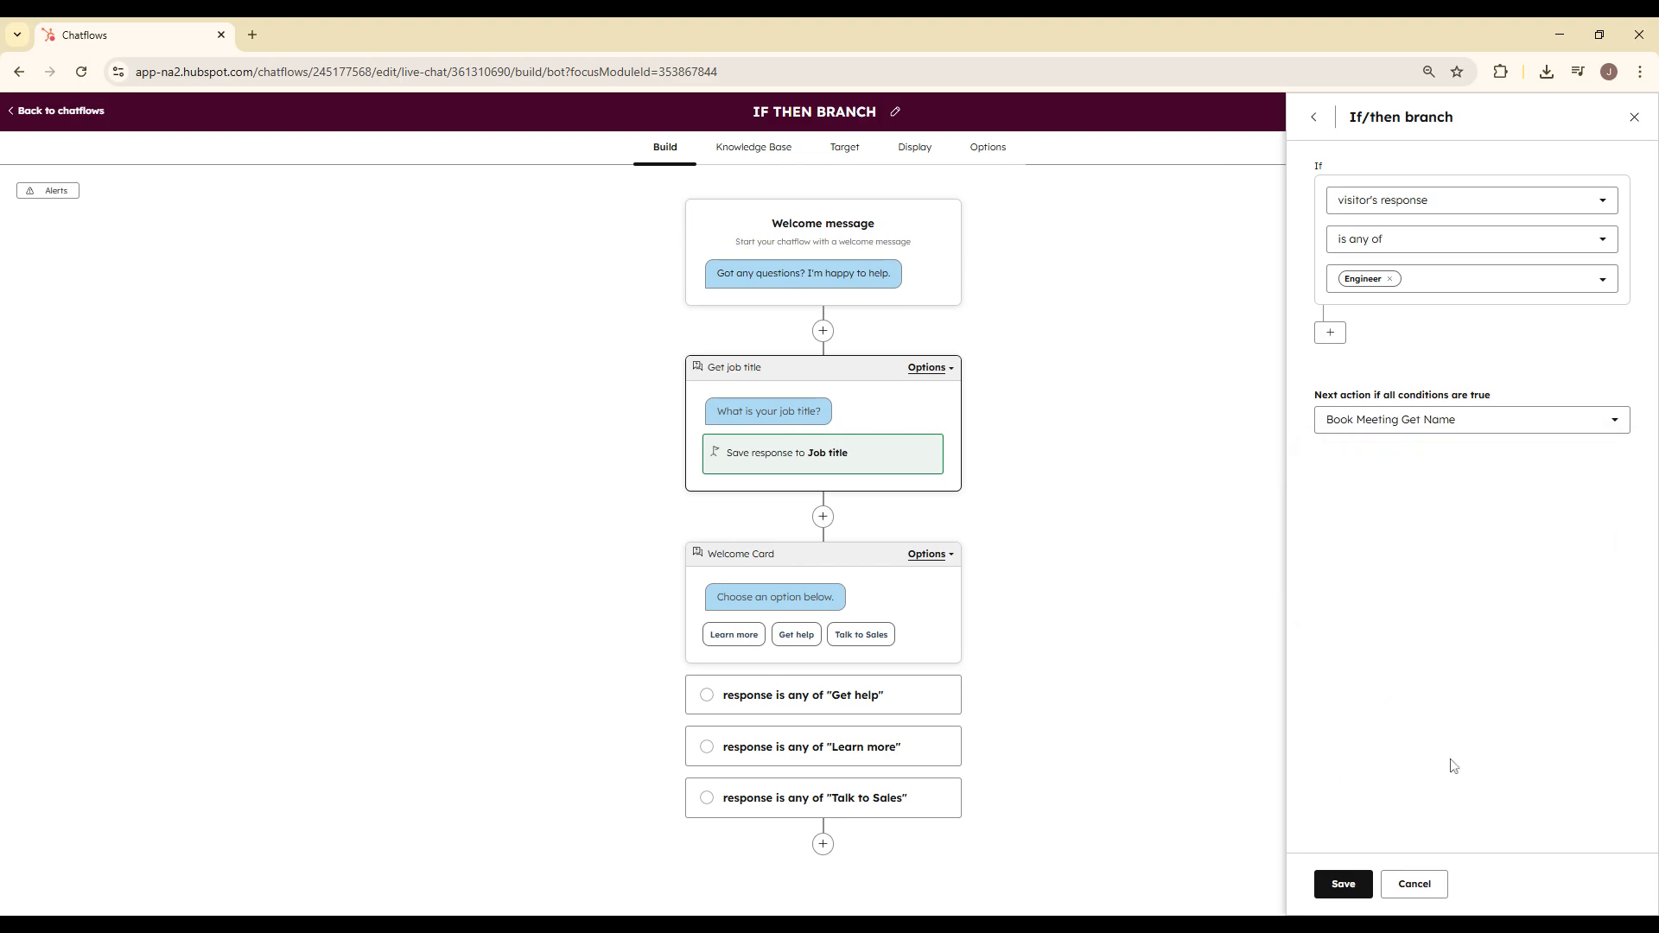
left_click(1348, 885)
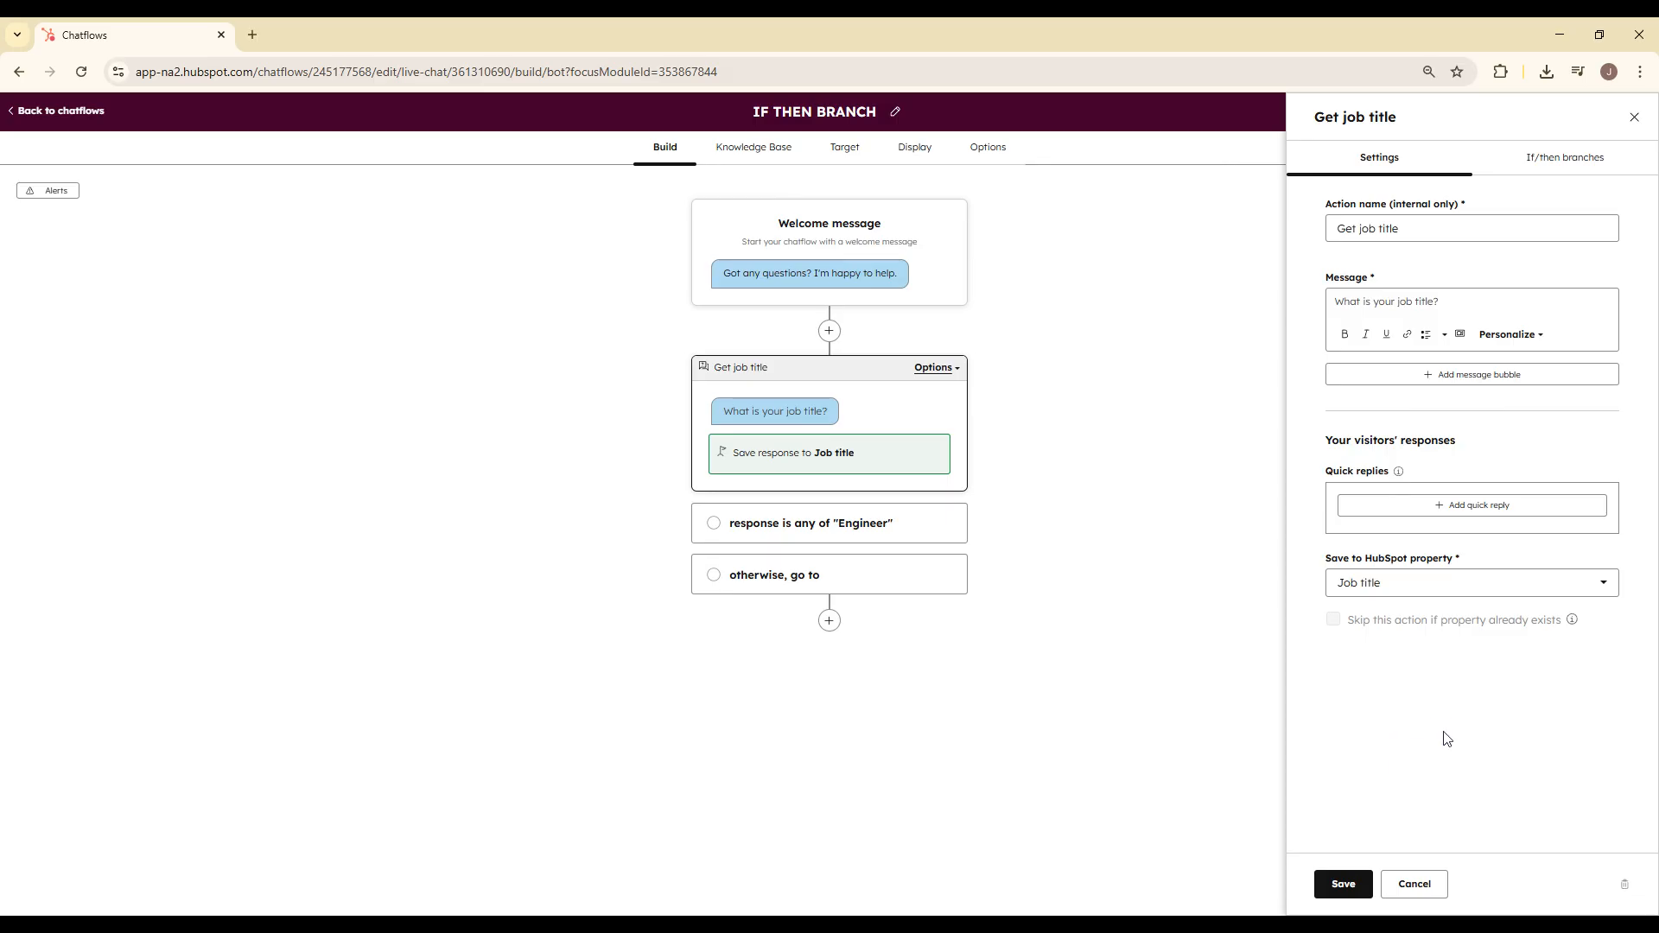
- Review the Get job title action's if/then branches, keep Welcome Card as the otherwise destination, and save the action
left_click(1559, 160)
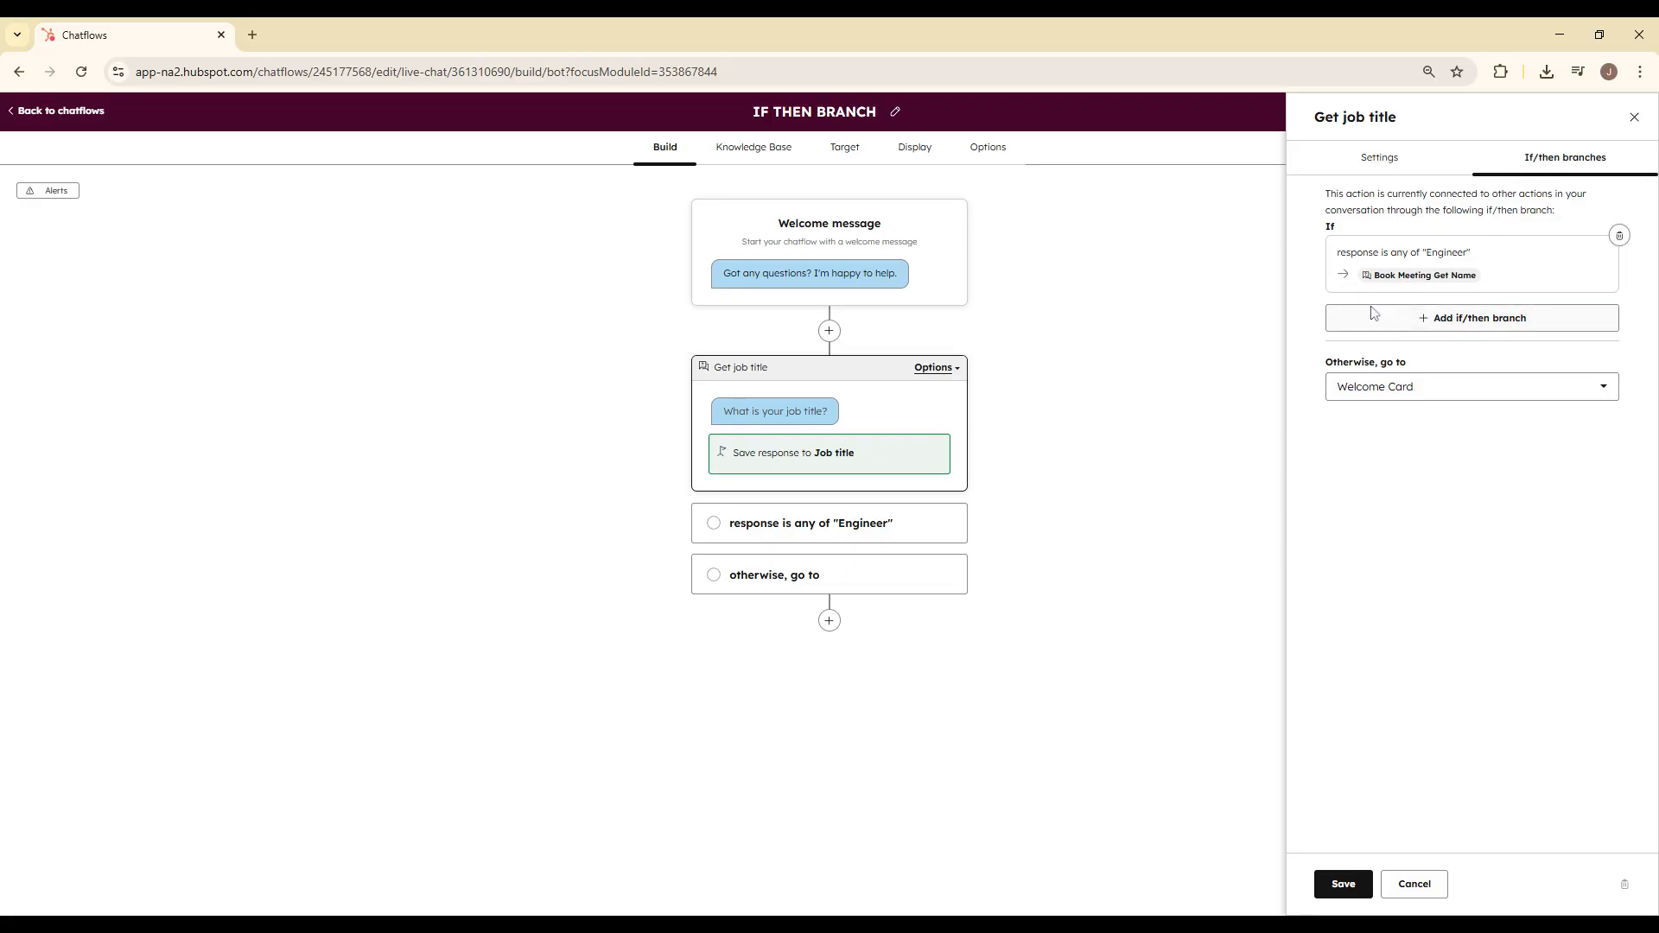
left_click(1429, 394)
left_click(1428, 394)
left_click(1343, 885)
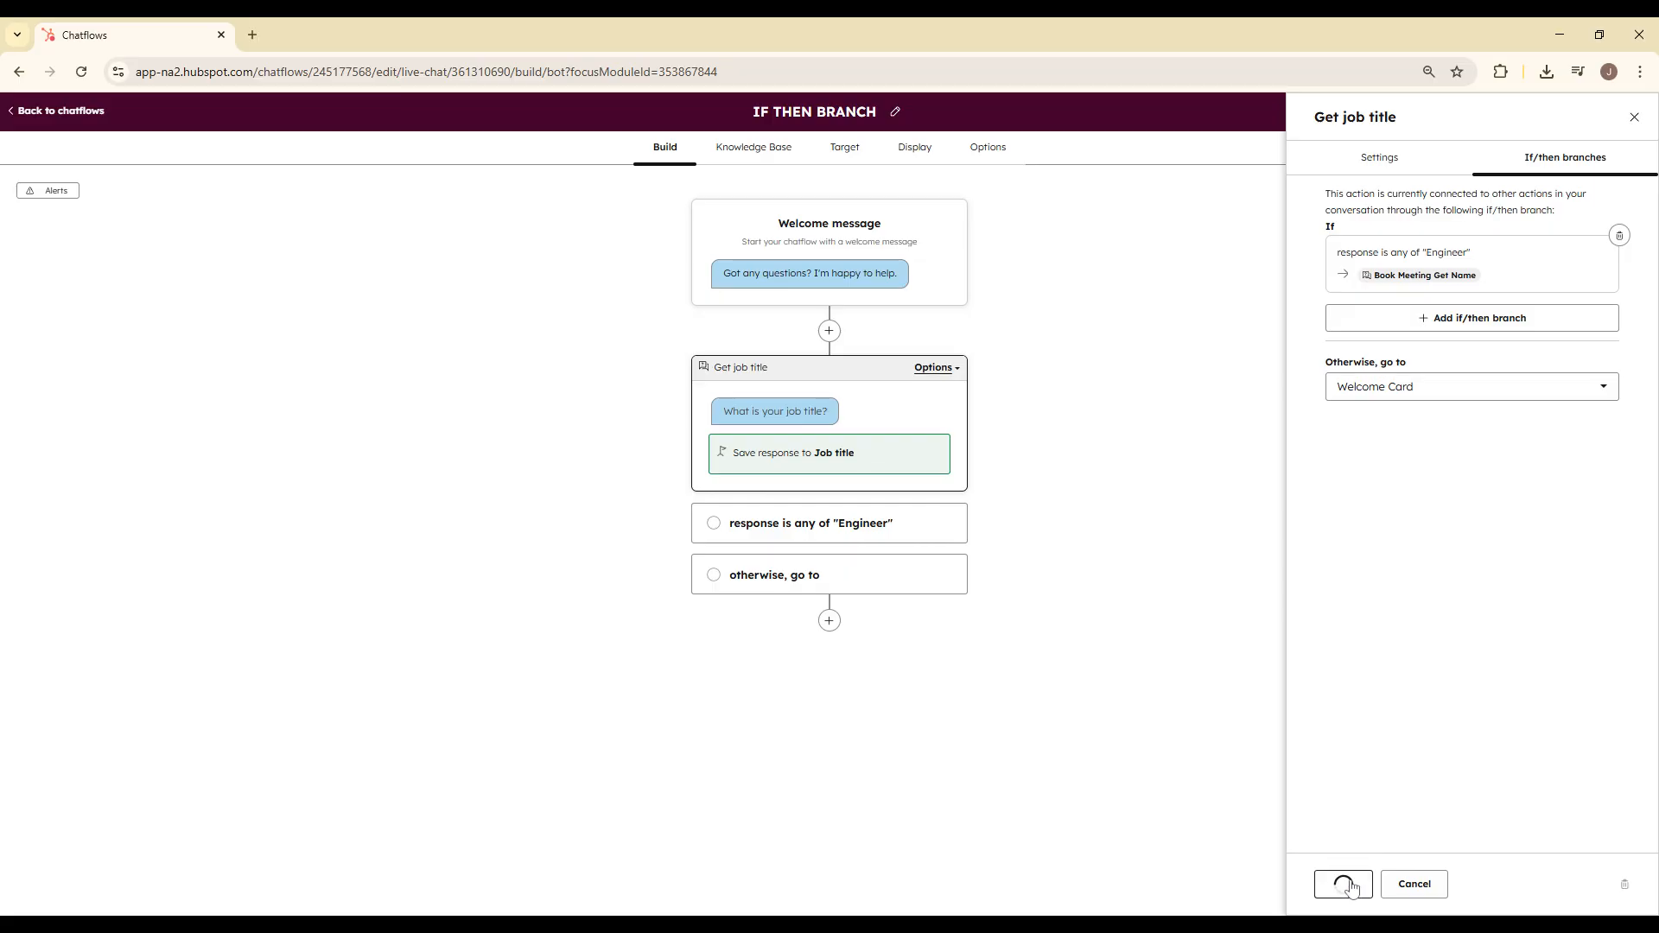